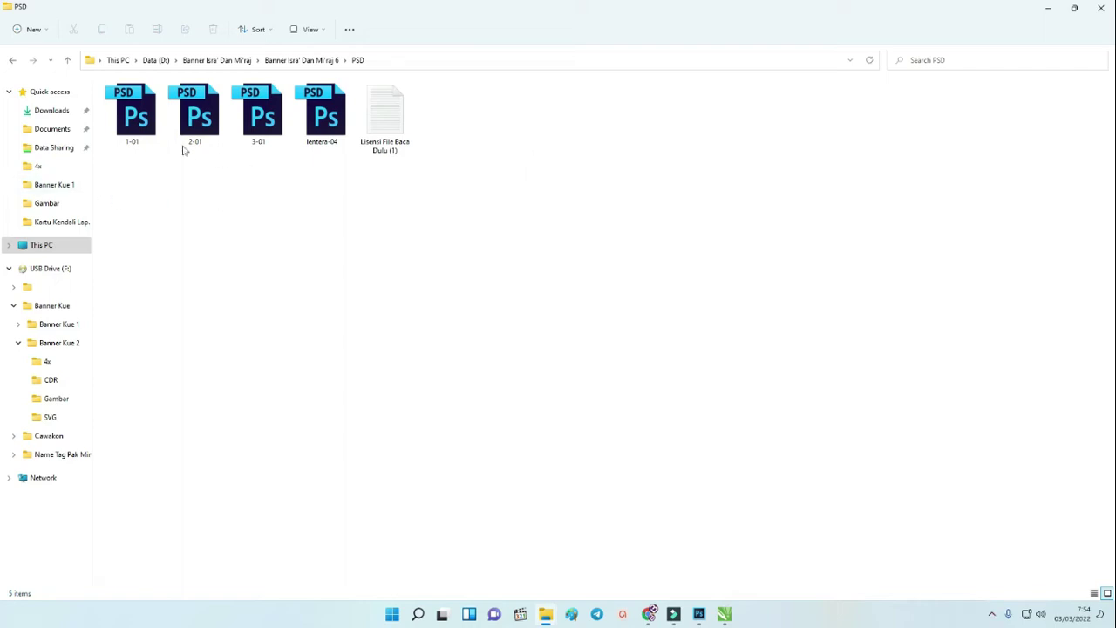
# Check the license text file and open the 1-01, 2-01, 3-01 and lentera-04 PSD files in Photoshop.
pyautogui.doubleClick(377, 99)
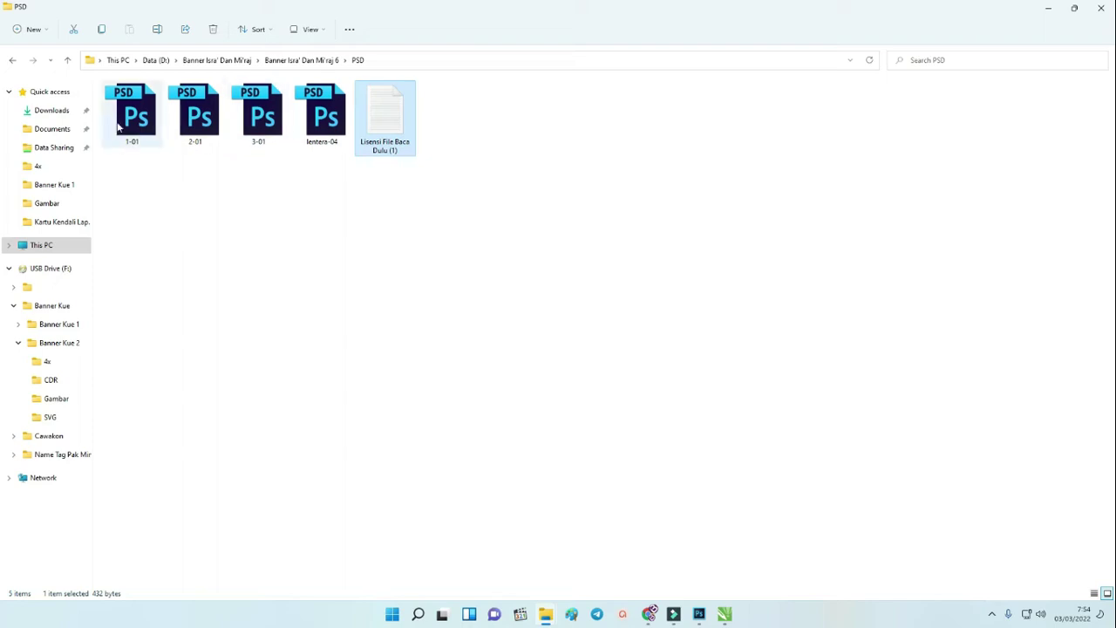
pyautogui.moveTo(126, 179); pyautogui.dragTo(307, 127)
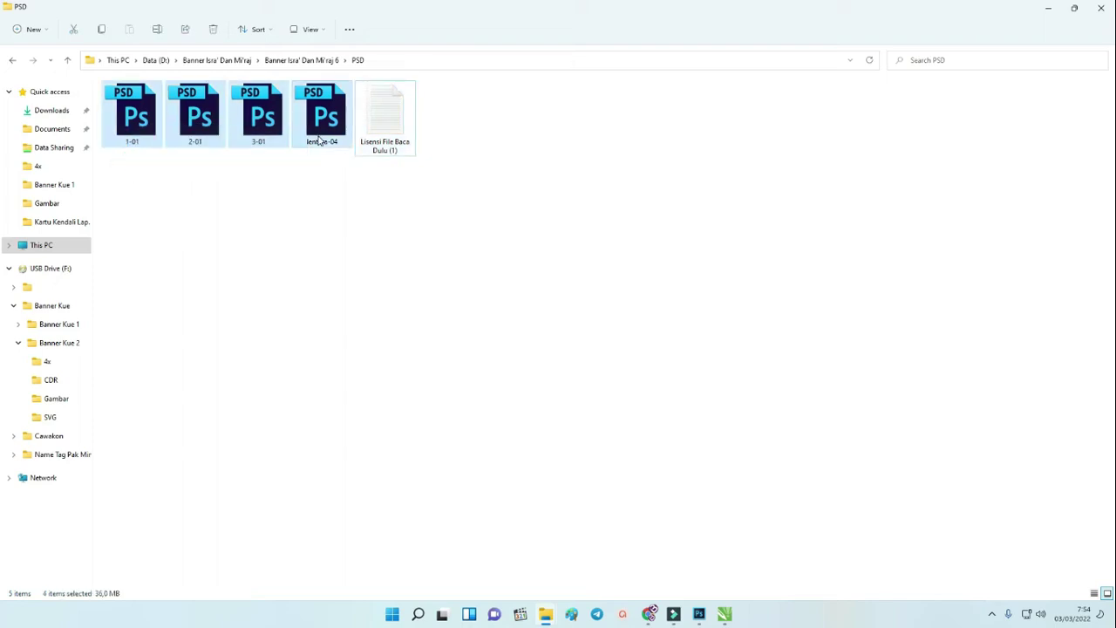
pyautogui.click(324, 124)
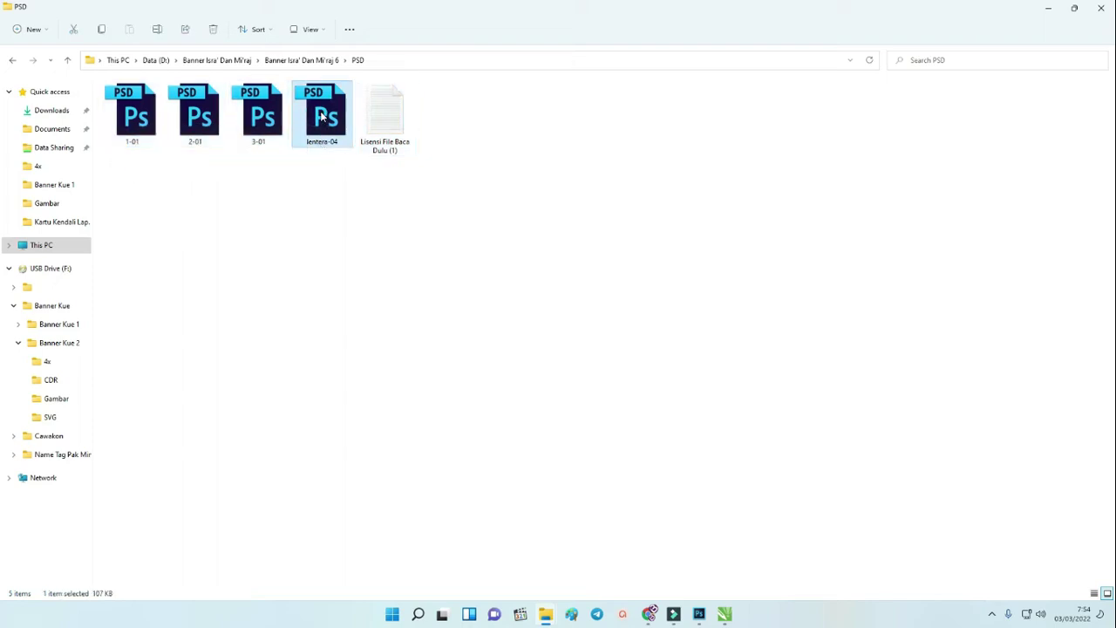
pyautogui.moveTo(265, 175); pyautogui.dragTo(133, 113)
pyautogui.rightClick(133, 113)
pyautogui.click(162, 147)
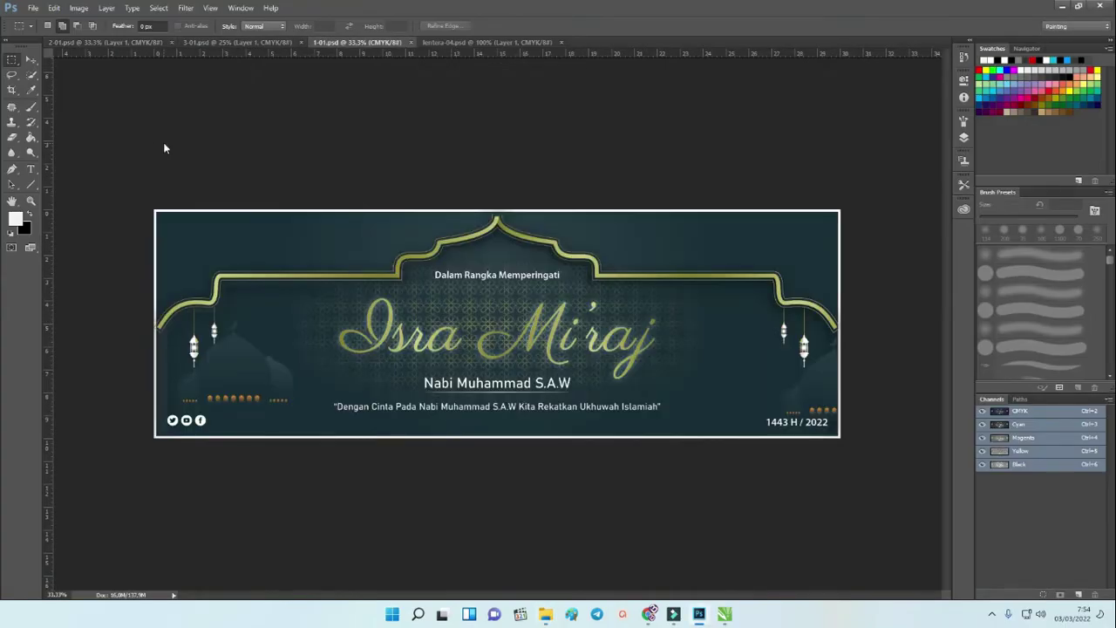
# Activate the Move tool and compare the 1-01, 3-01 and 2-01 banner documents, finishing on 2-01.
pyautogui.click(31, 60)
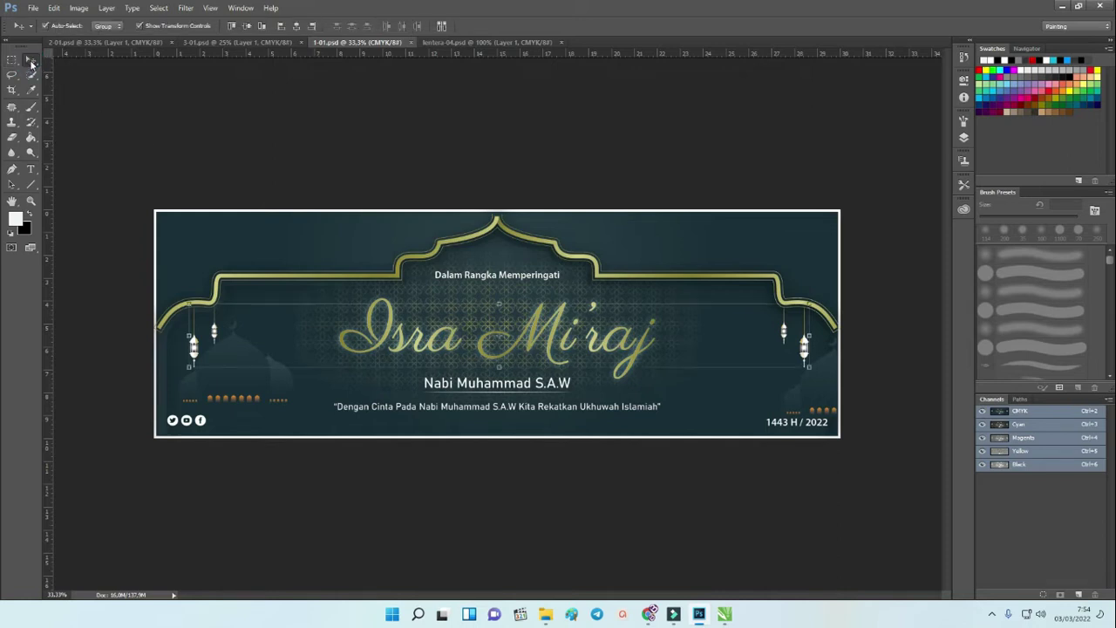
pyautogui.click(450, 160)
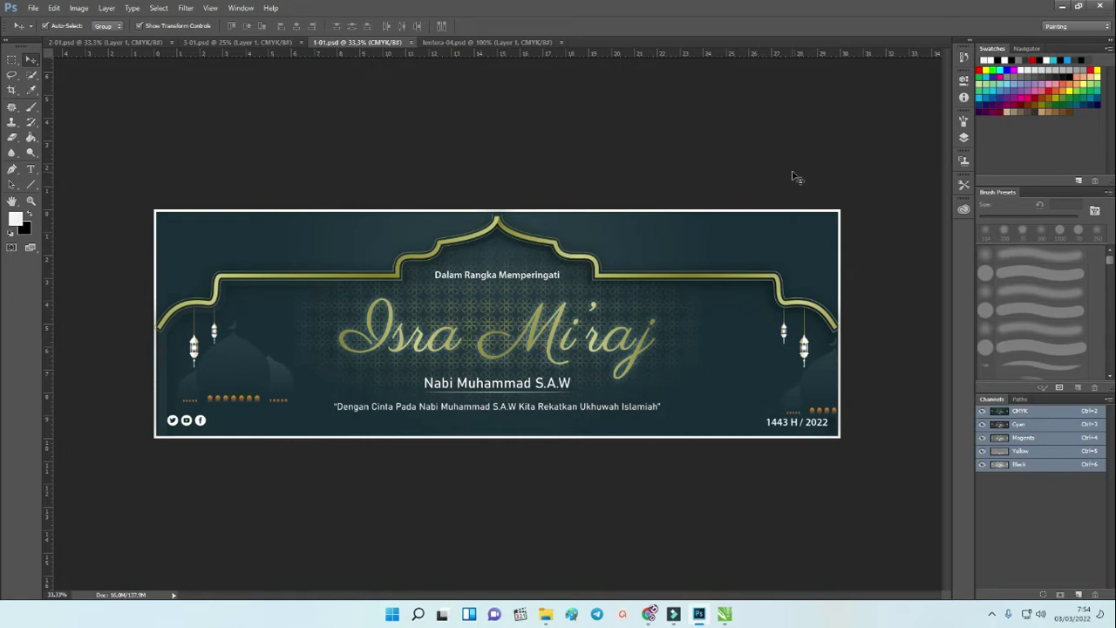
pyautogui.click(227, 43)
pyautogui.click(126, 43)
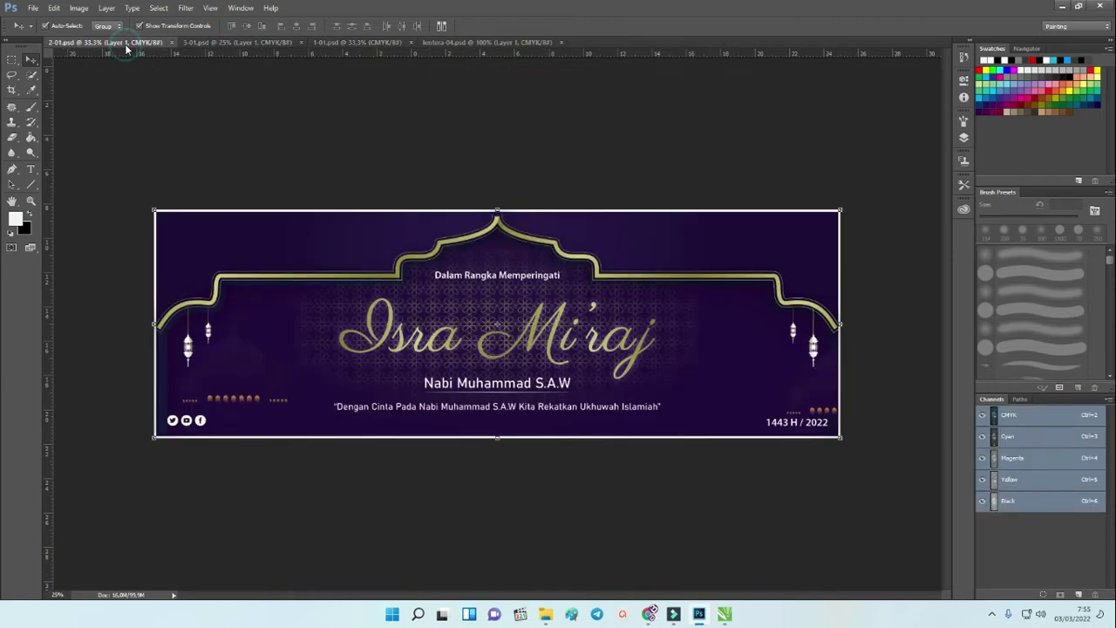
pyautogui.click(357, 43)
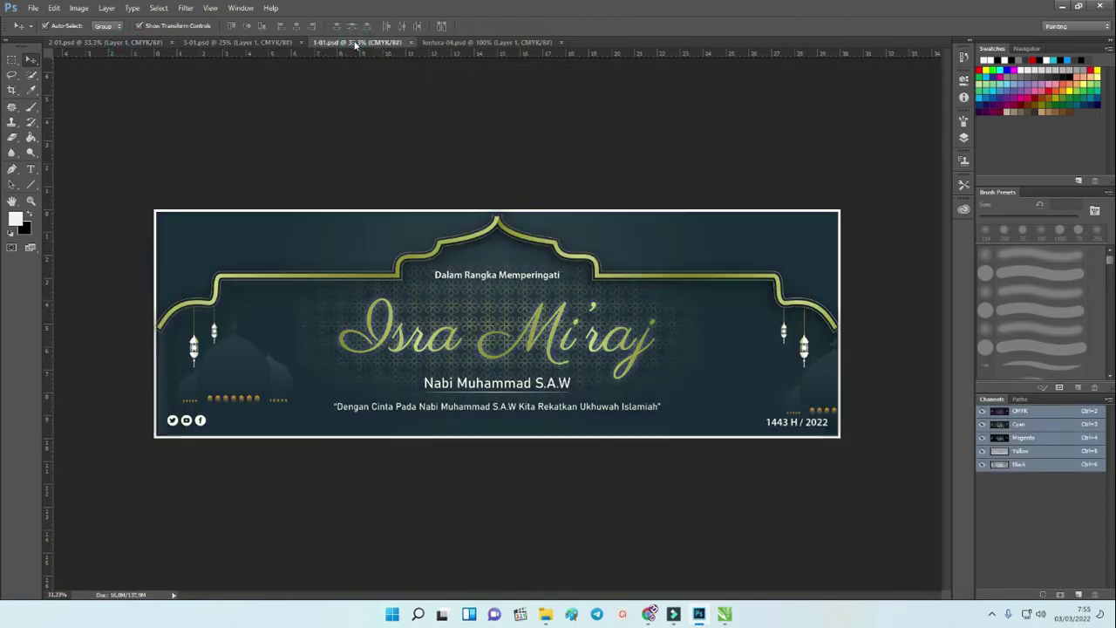
pyautogui.click(218, 42)
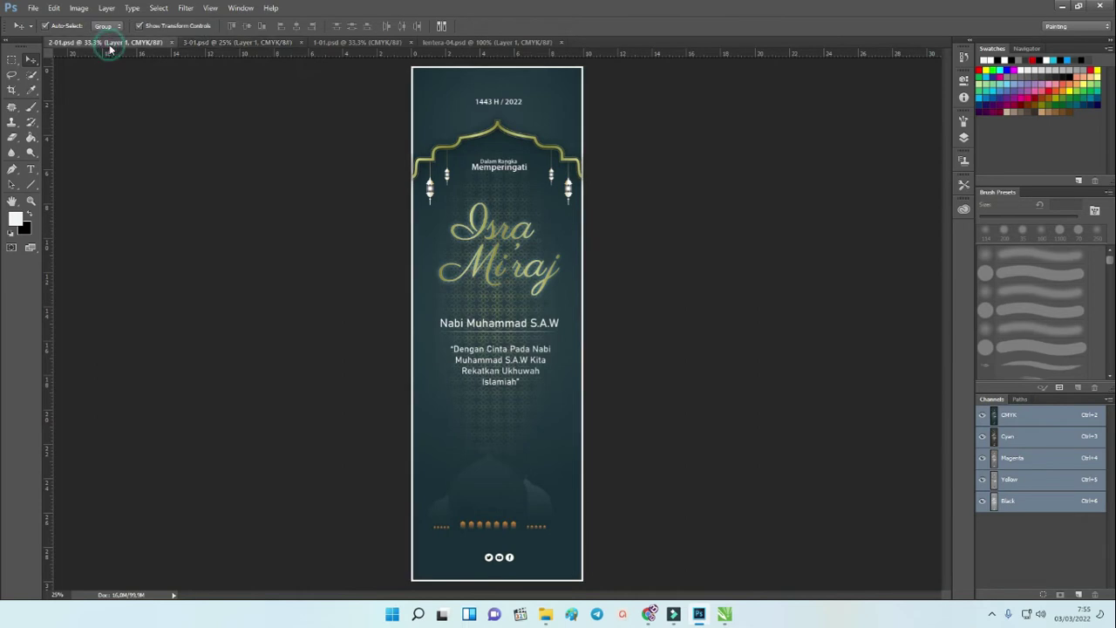
pyautogui.click(110, 42)
pyautogui.click(538, 279)
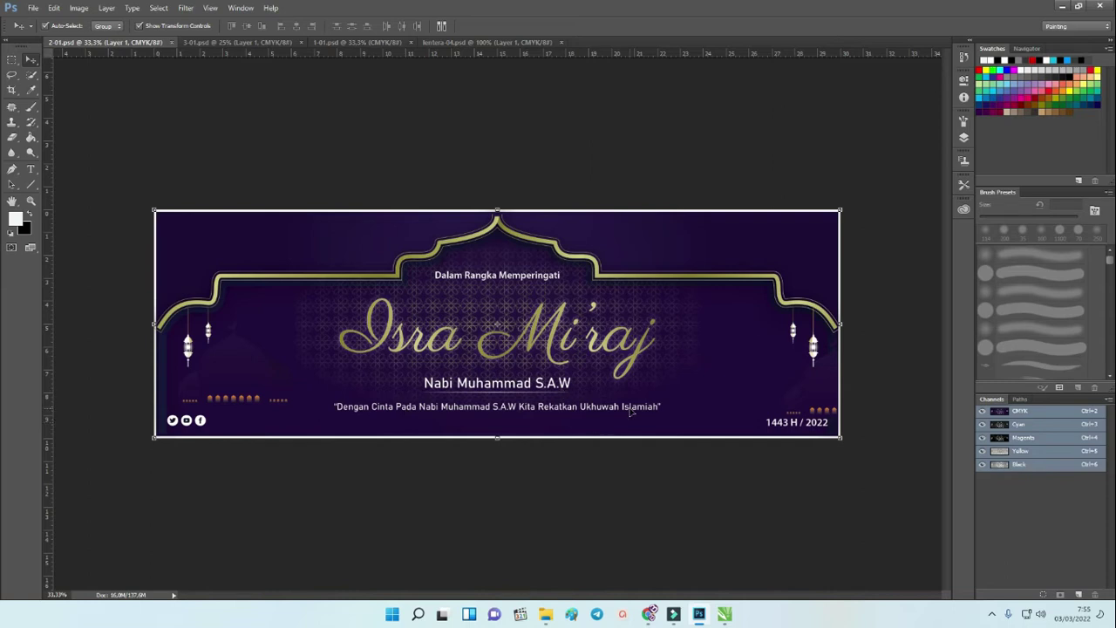
# Ungroup the Layer 1 group of the 2-01 banner into its separate layers.
pyautogui.click(964, 137)
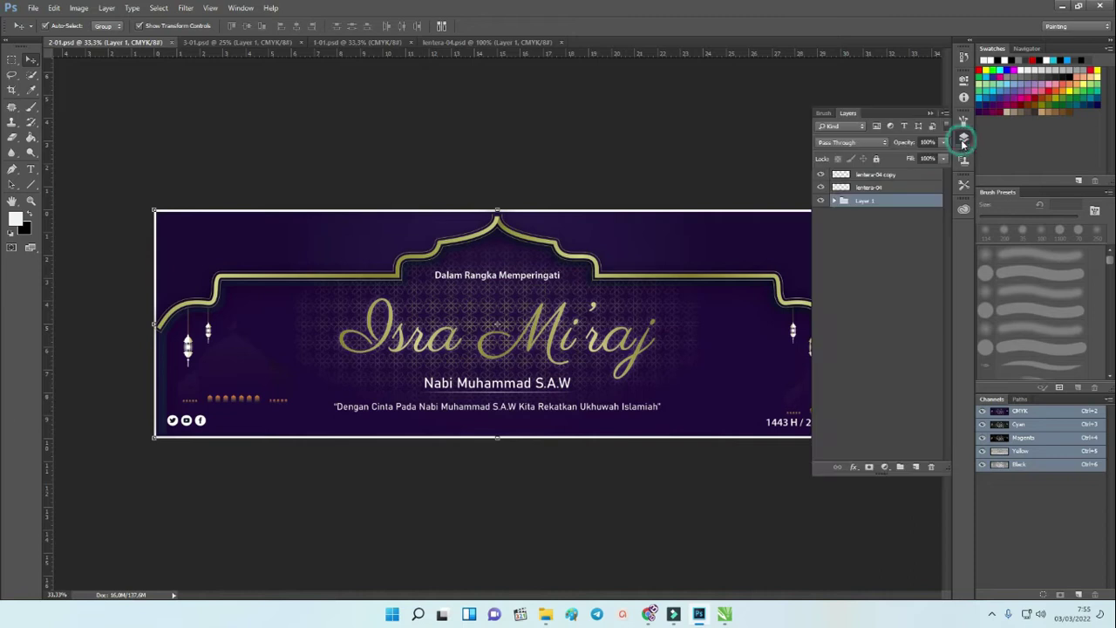
pyautogui.rightClick(860, 202)
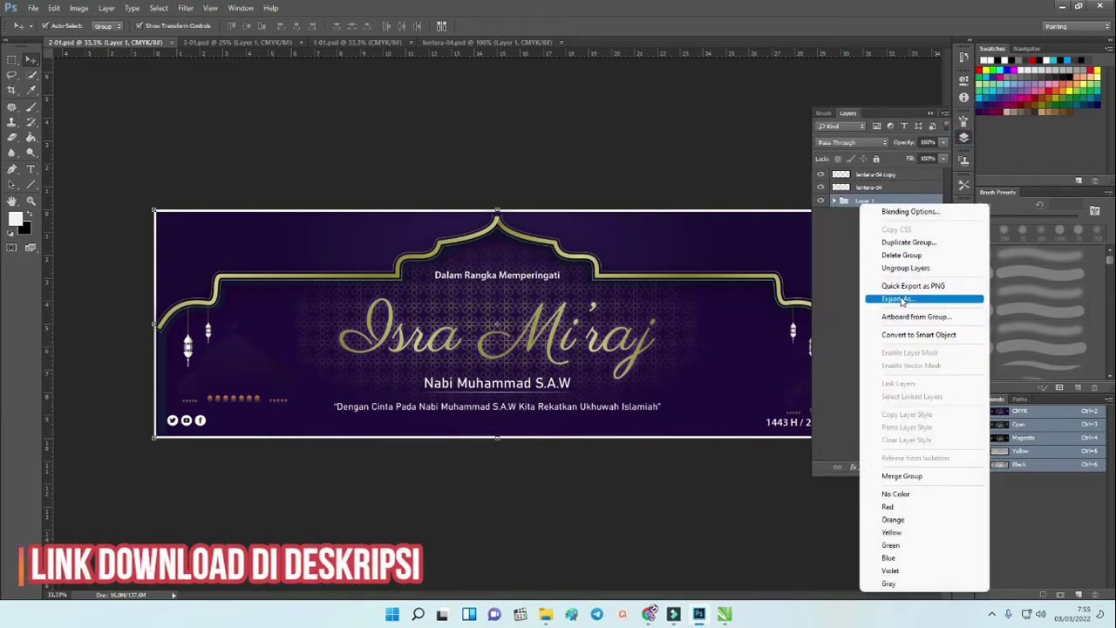
pyautogui.click(907, 267)
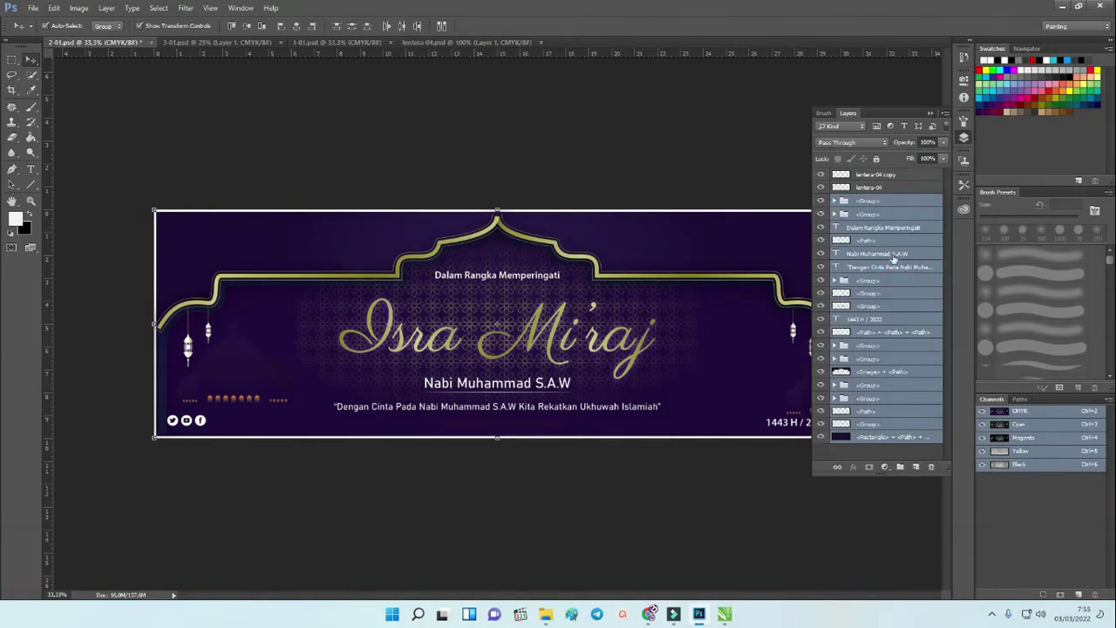
# Check that the "Nabi Muhammad S.A.W", "Dengan Cinta" quote and "Dalam Rangka Memperingati" text layers can be edited, leaving their wording as is.
pyautogui.click(838, 255)
pyautogui.doubleClick(839, 255)
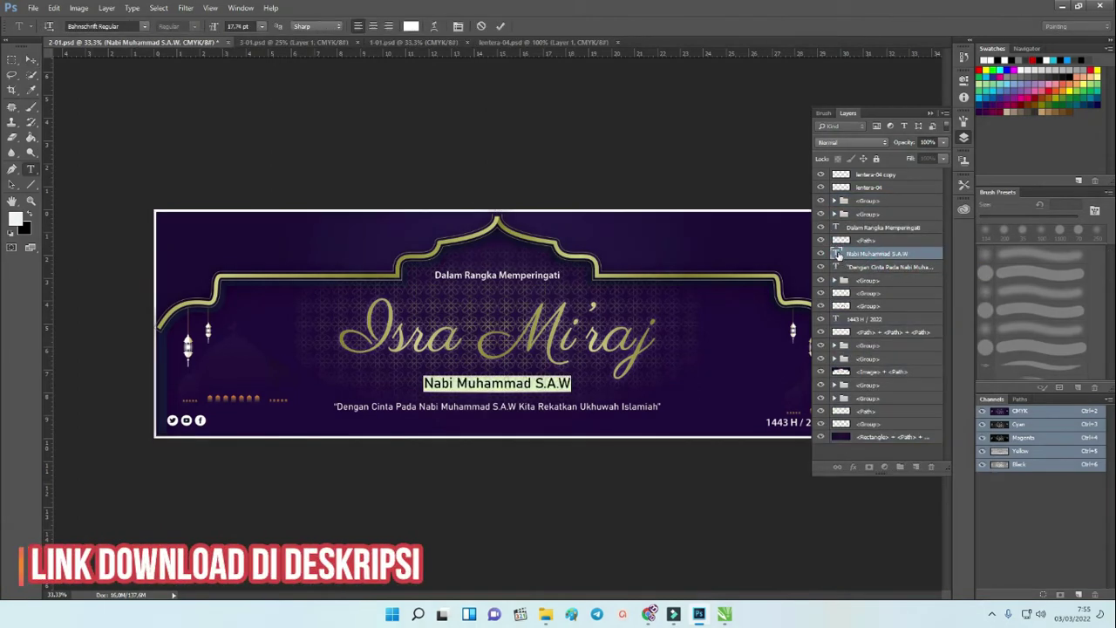
pyautogui.doubleClick(837, 267)
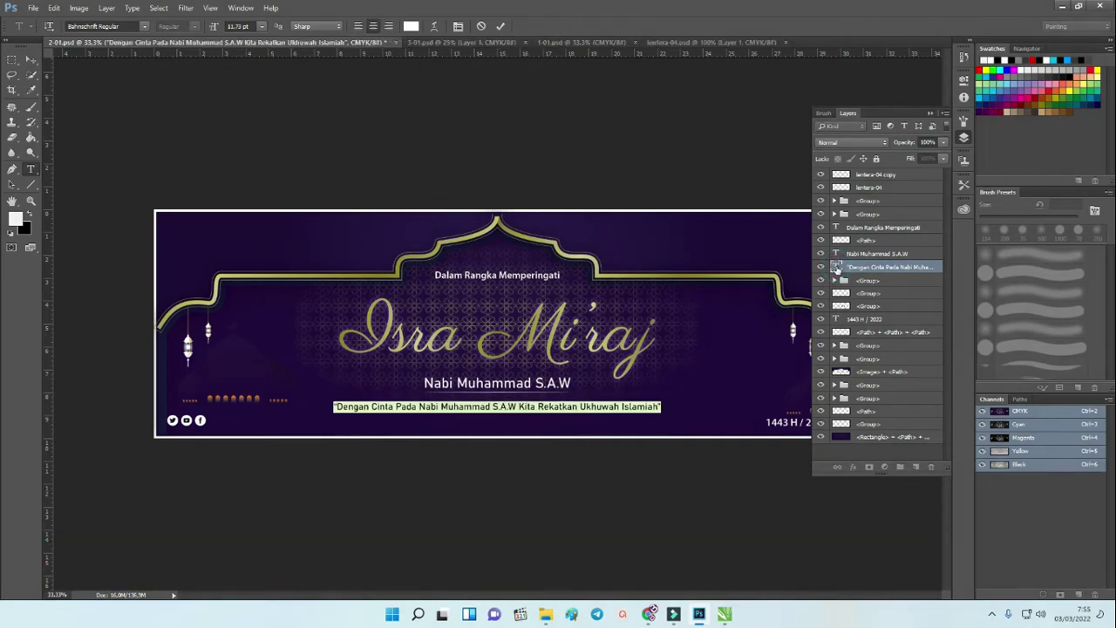
pyautogui.doubleClick(835, 228)
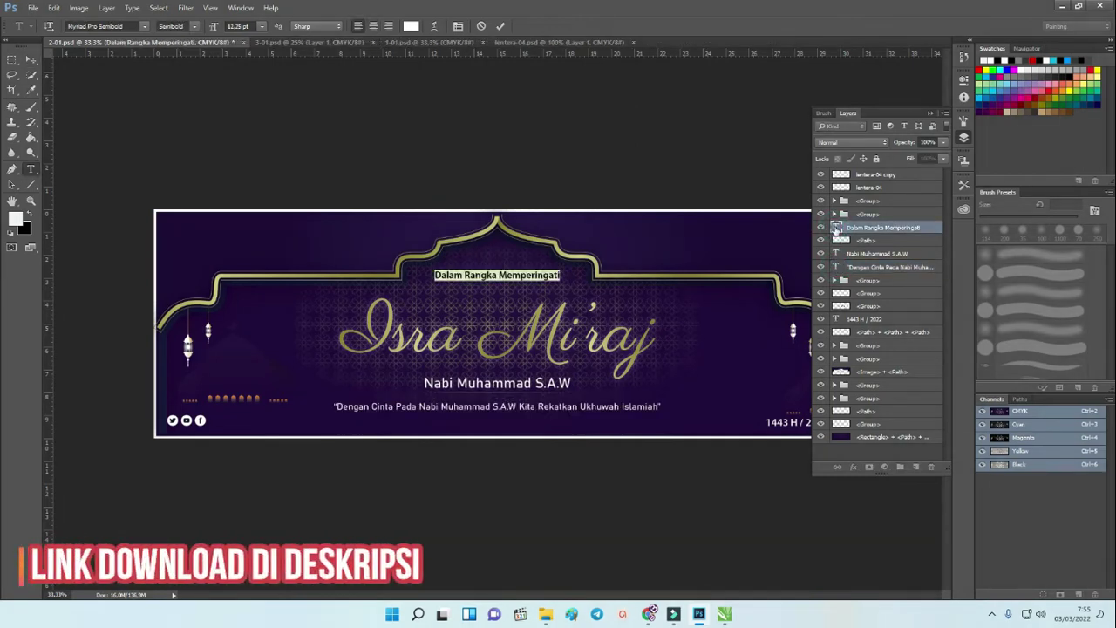
pyautogui.hotkey('ctrl', 'Return')
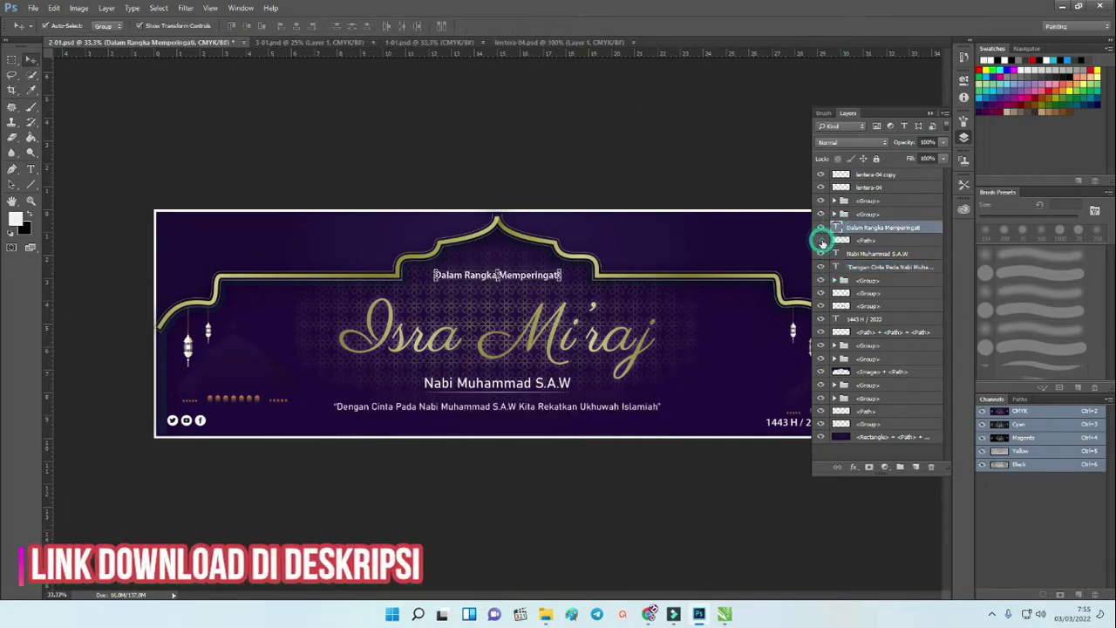
# Shift the gold "Isra Mi'raj" lettering group slightly sideways and undo the move through the history.
pyautogui.click(604, 344)
pyautogui.moveTo(605, 343); pyautogui.dragTo(592, 344)
pyautogui.click(833, 280)
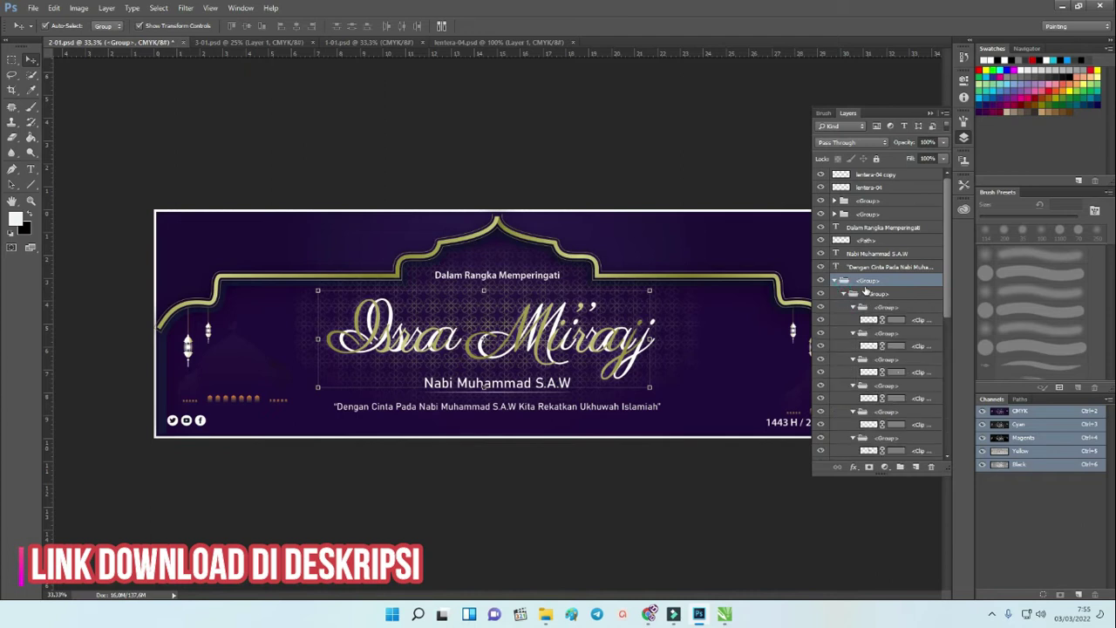
pyautogui.click(964, 56)
pyautogui.click(884, 130)
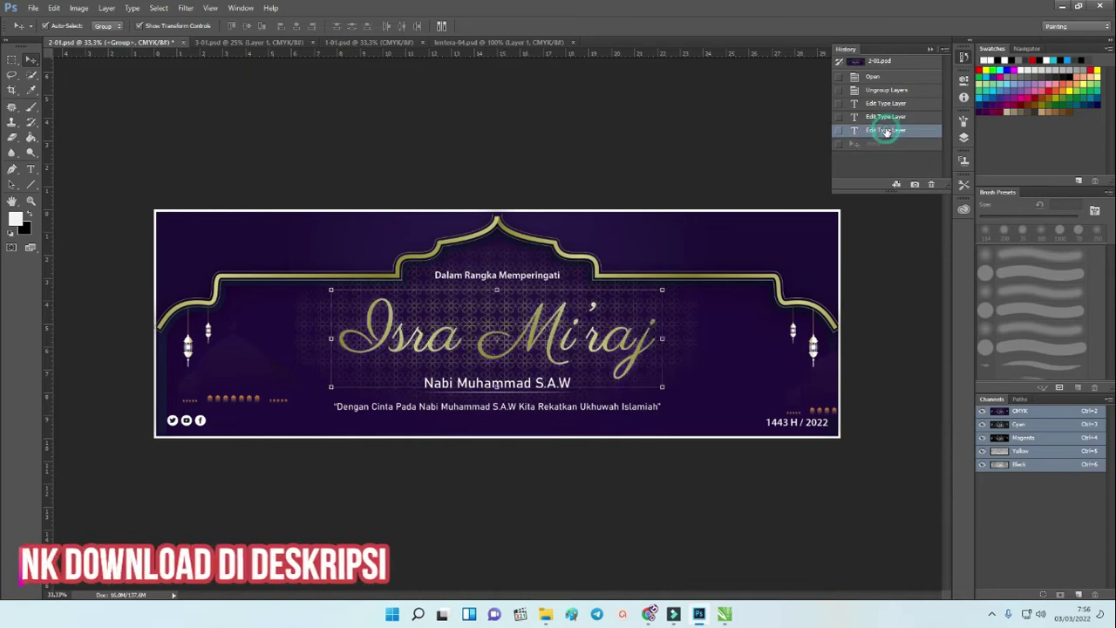
# Examine the ungrouped layer stack and select the "Isra Mi'raj" lettering layer directly above the "1443 H / 2022" text.
pyautogui.click(964, 138)
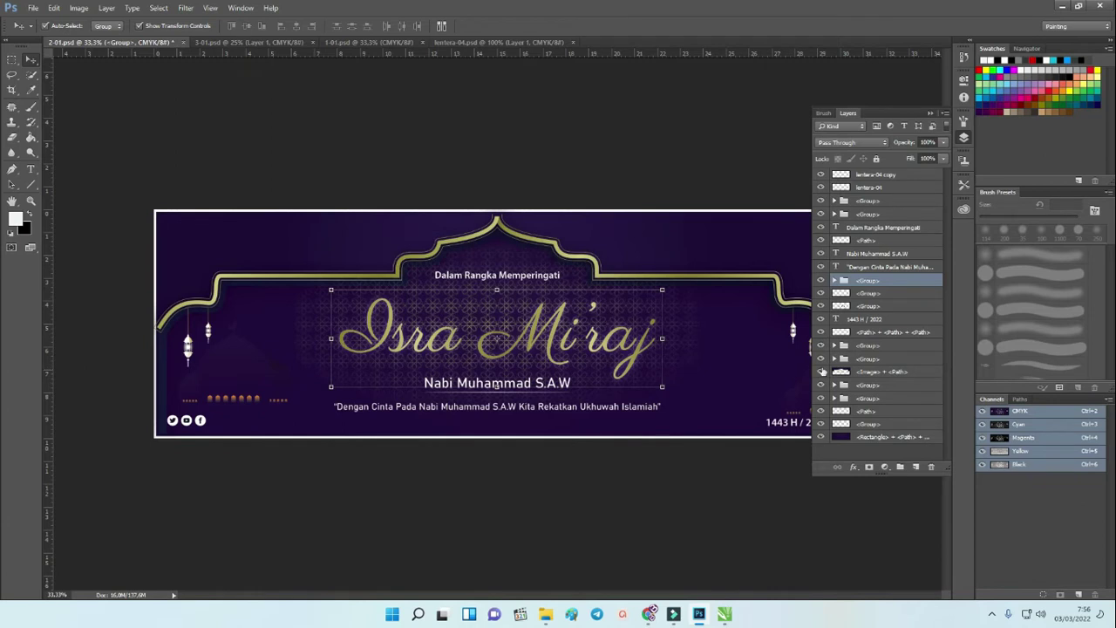
pyautogui.click(845, 307)
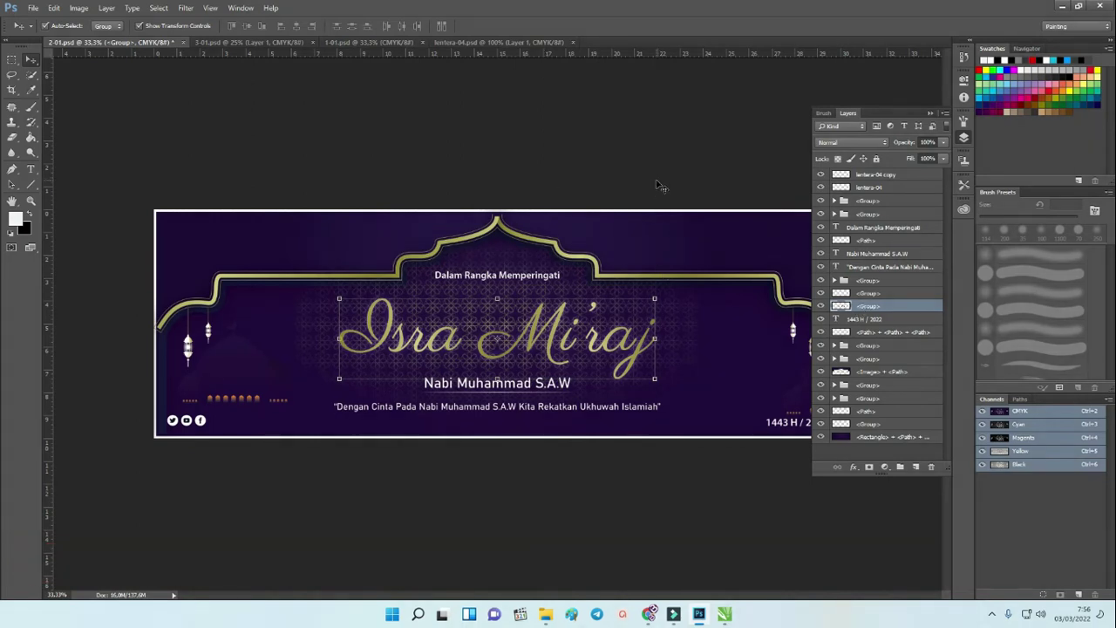
pyautogui.click(930, 113)
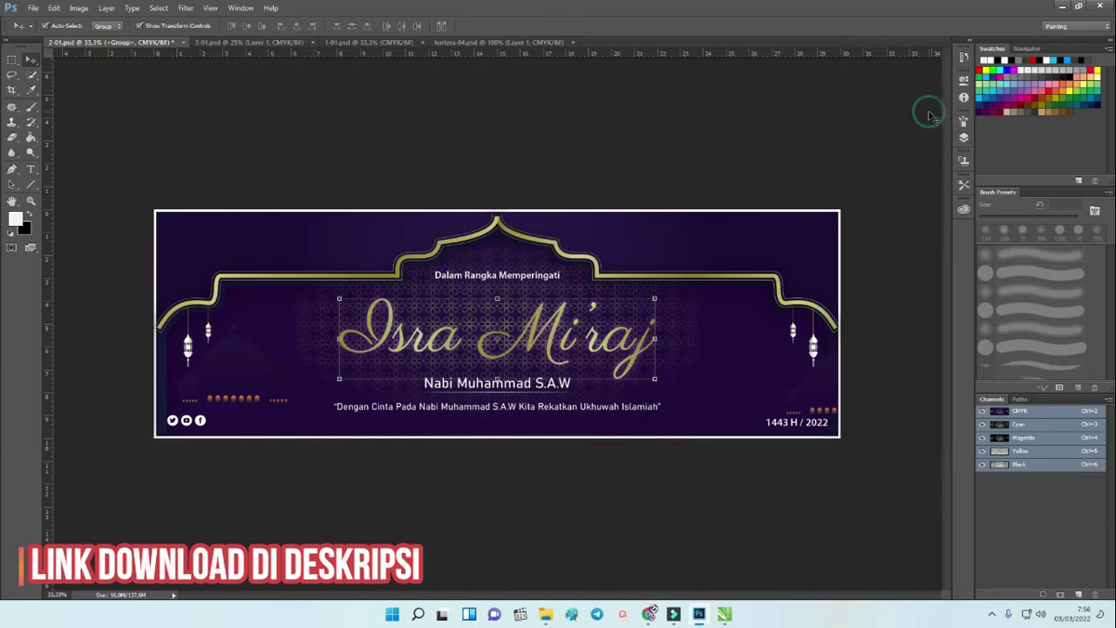
# Add a Hue/Saturation adjustment above the lentera-04 copy layer and shift the hue to turn the banner background a redder purple.
pyautogui.click(964, 140)
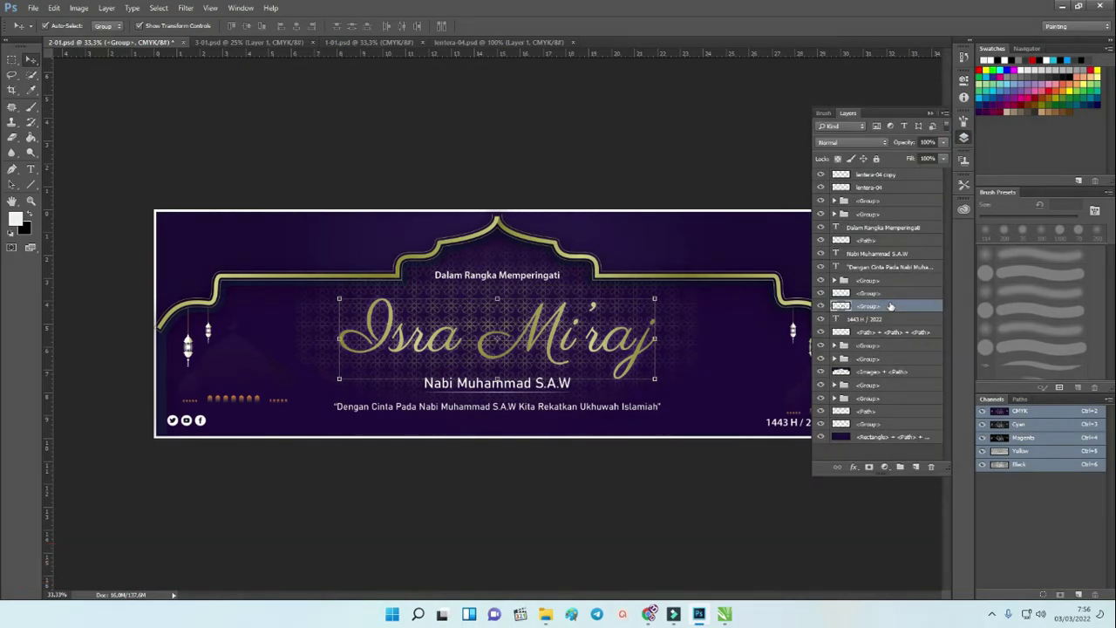
pyautogui.click(882, 174)
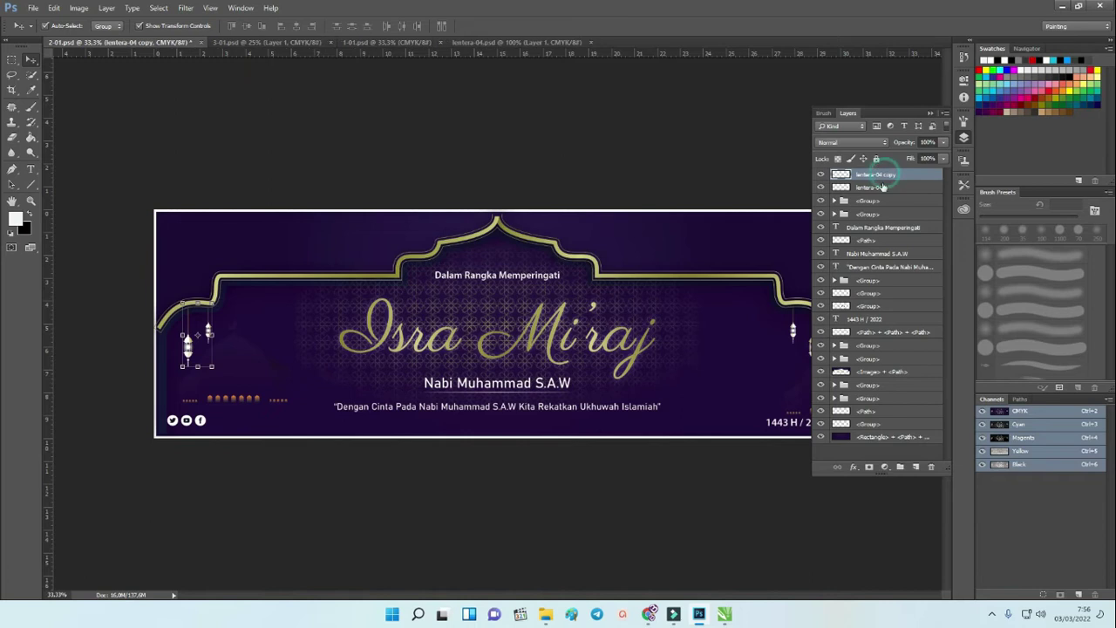
pyautogui.click(885, 467)
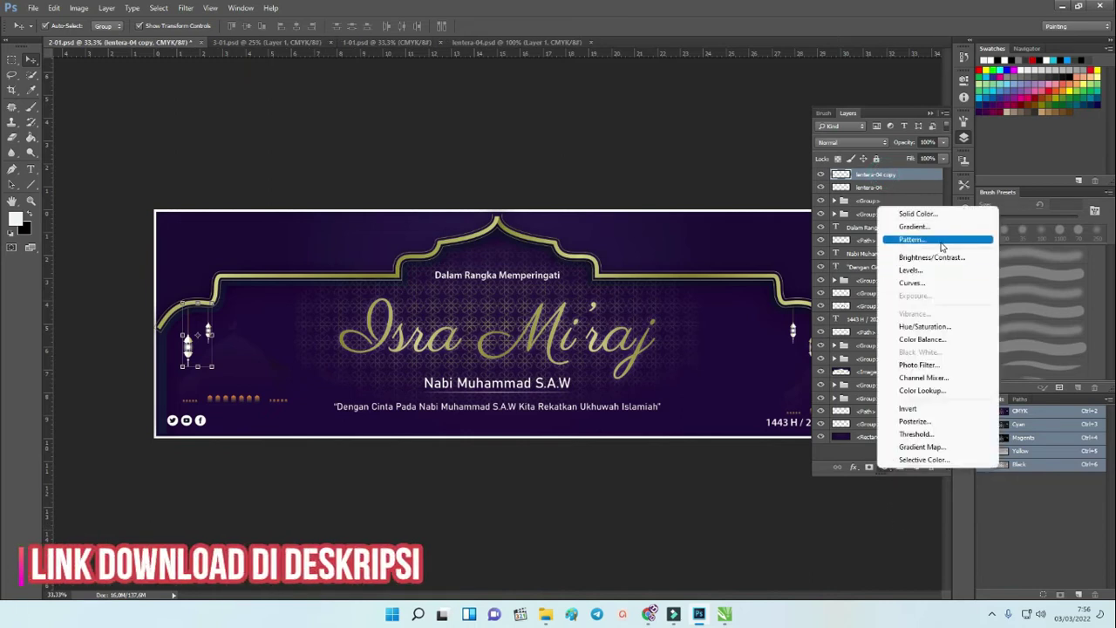
pyautogui.click(942, 327)
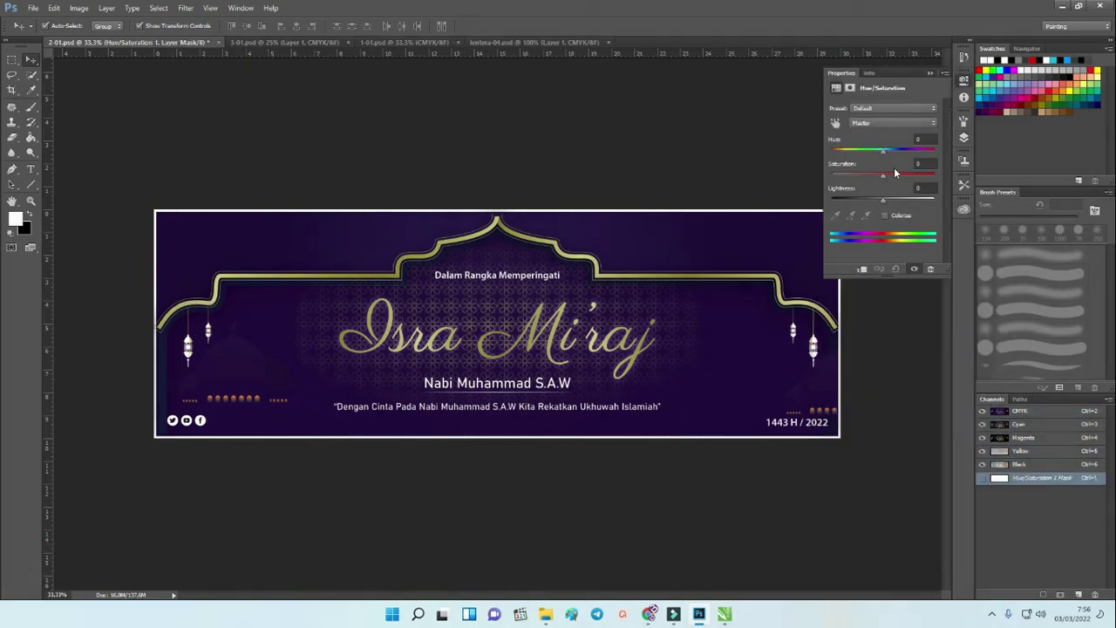
pyautogui.moveTo(883, 152)
pyautogui.mouseDown()
pyautogui.moveTo(868, 153)
pyautogui.moveTo(889, 154)
pyautogui.moveTo(888, 177)
pyautogui.moveTo(905, 176)
pyautogui.moveTo(883, 179)
pyautogui.moveTo(872, 151)
pyautogui.moveTo(889, 152)
pyautogui.mouseUp()
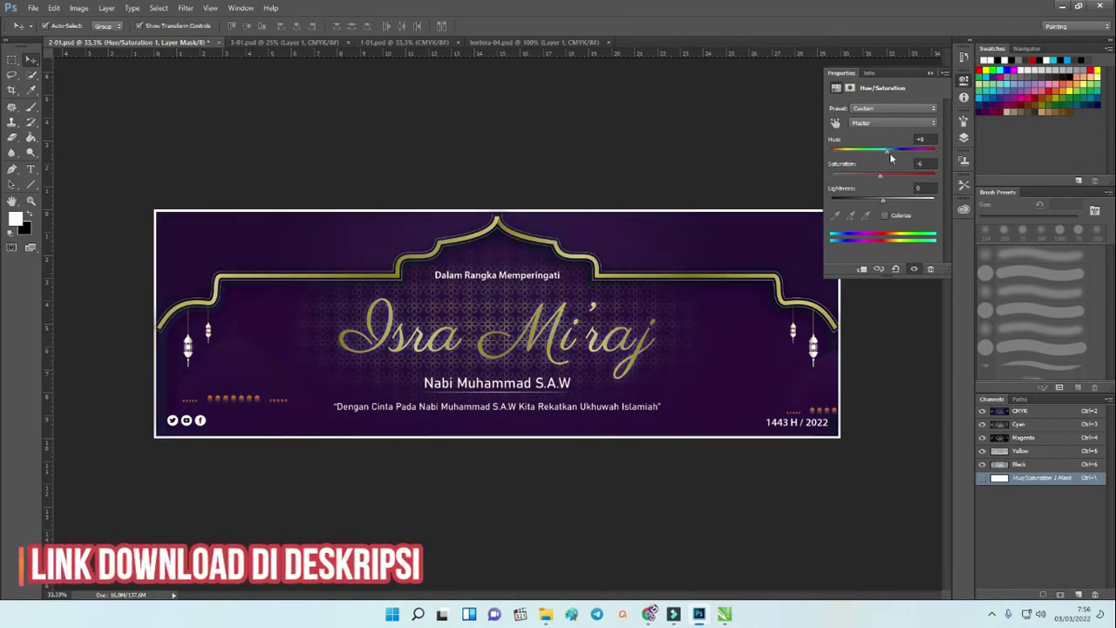
pyautogui.click(929, 73)
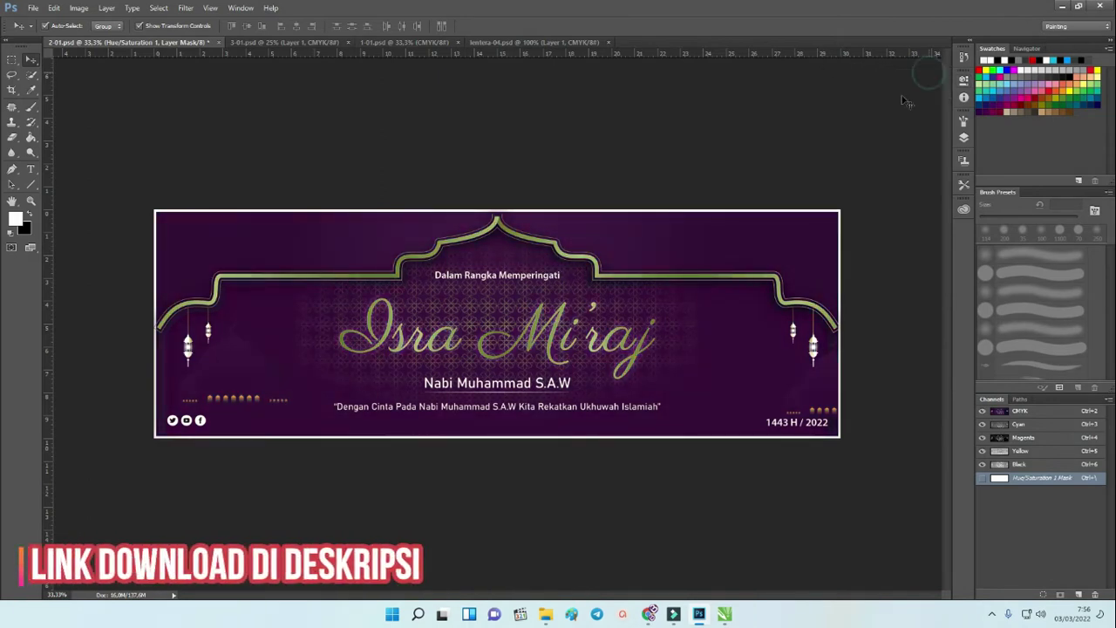
# Hide the Hue/Saturation adjustment layer to restore the banner's original colors, and deselect all layers.
pyautogui.click(964, 58)
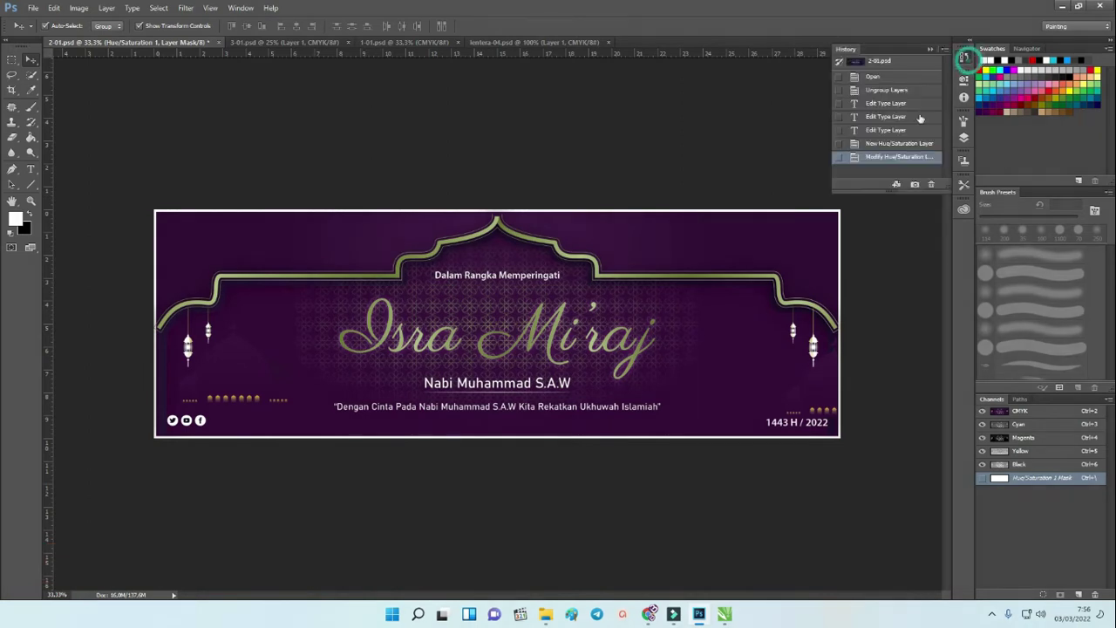
pyautogui.click(964, 140)
pyautogui.click(821, 175)
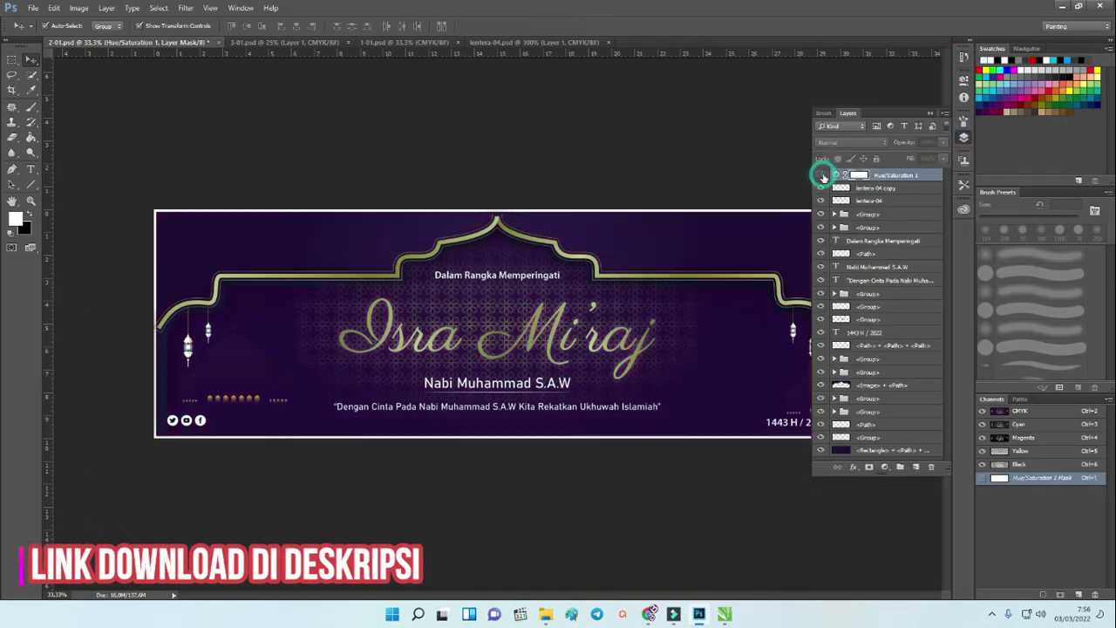
pyautogui.click(930, 113)
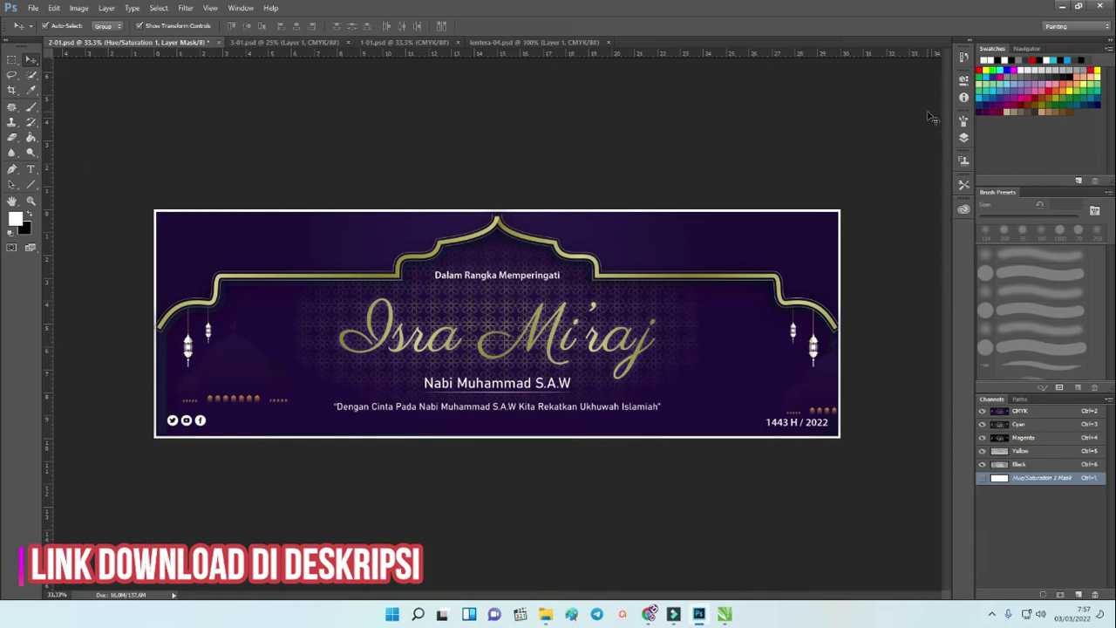
pyautogui.click(643, 133)
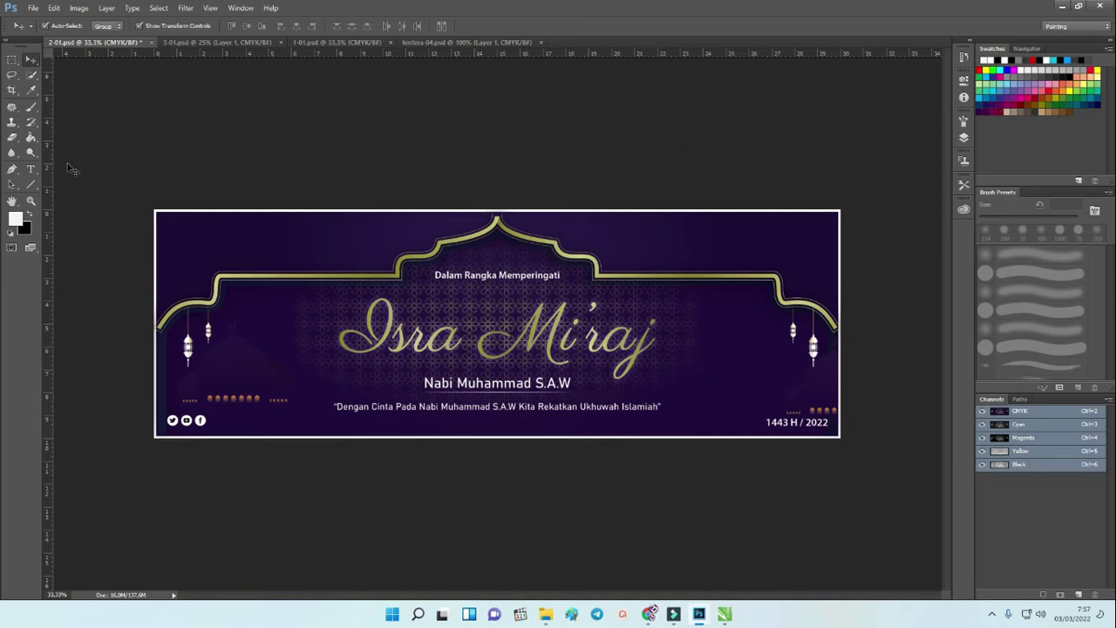
# Enlarge the canvas of 2-01.psd relative to its current size by 300 cm in width and 100 cm in height.
pyautogui.click(79, 9)
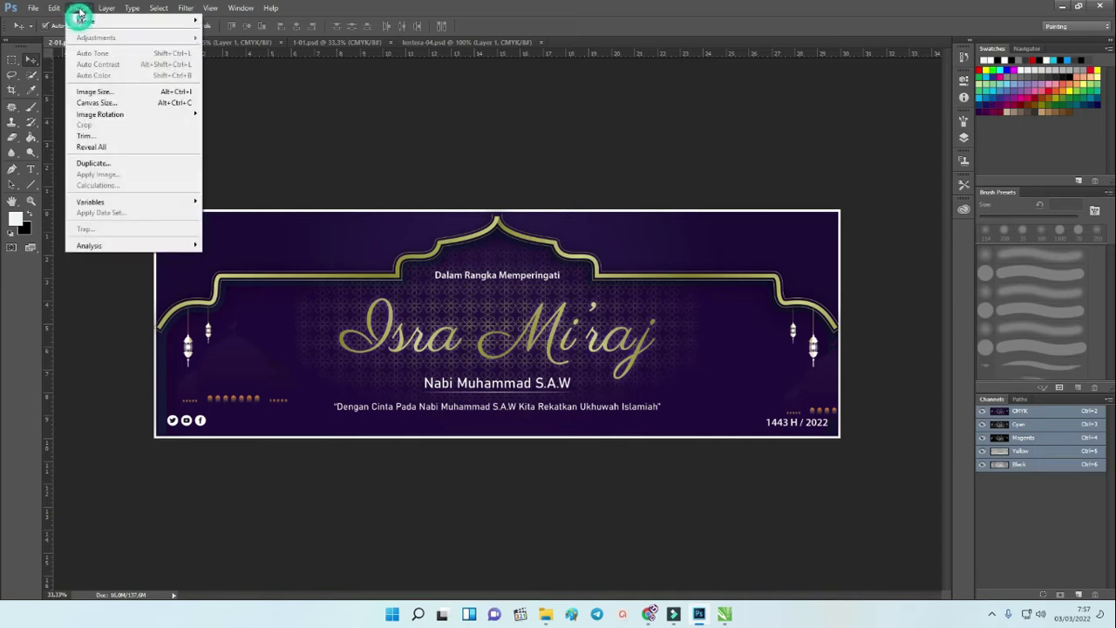
pyautogui.click(110, 104)
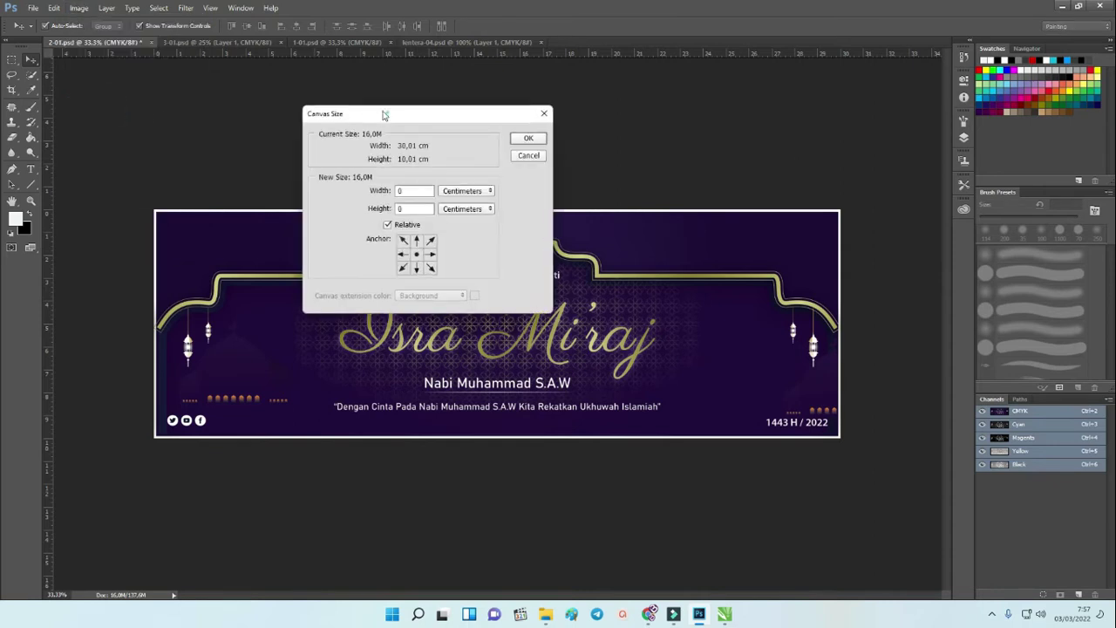
pyautogui.moveTo(386, 110); pyautogui.dragTo(208, 61)
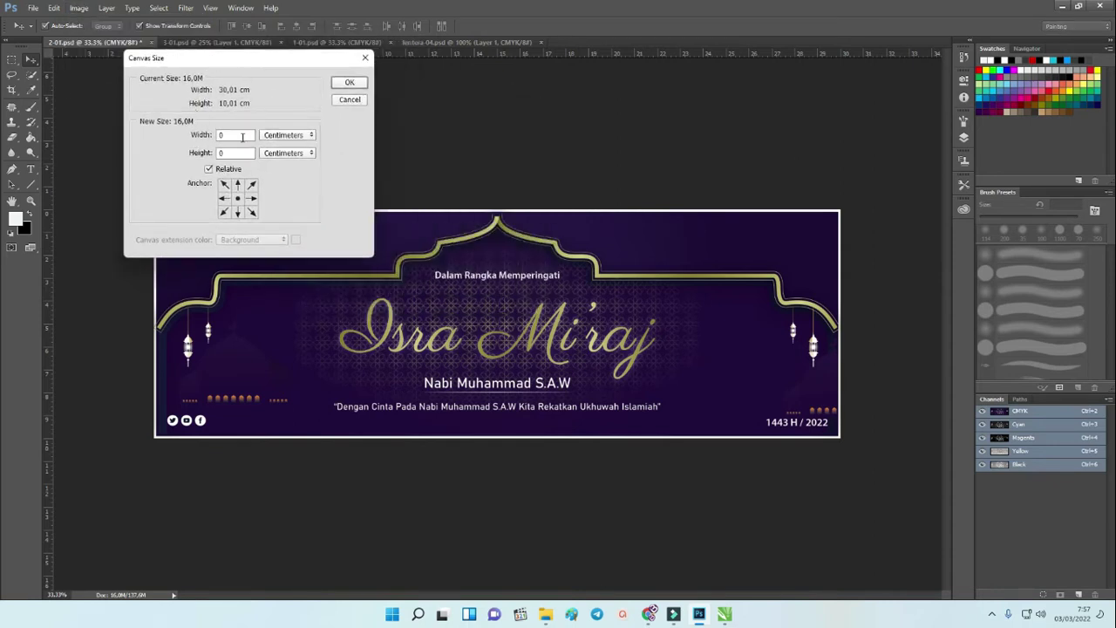
pyautogui.click(284, 138)
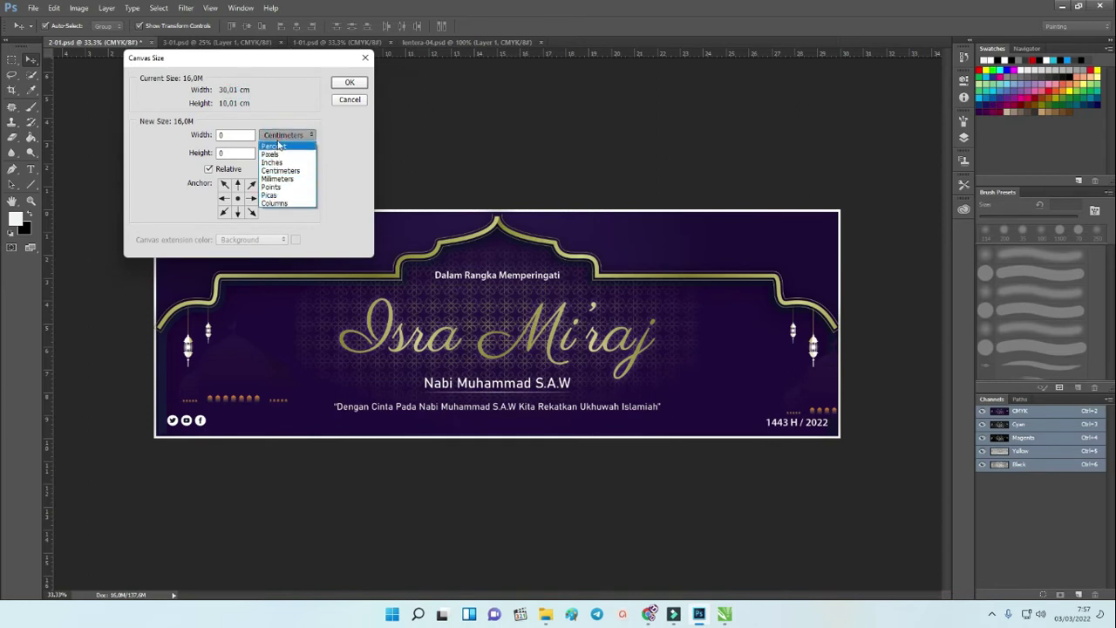
pyautogui.click(277, 137)
pyautogui.click(237, 135)
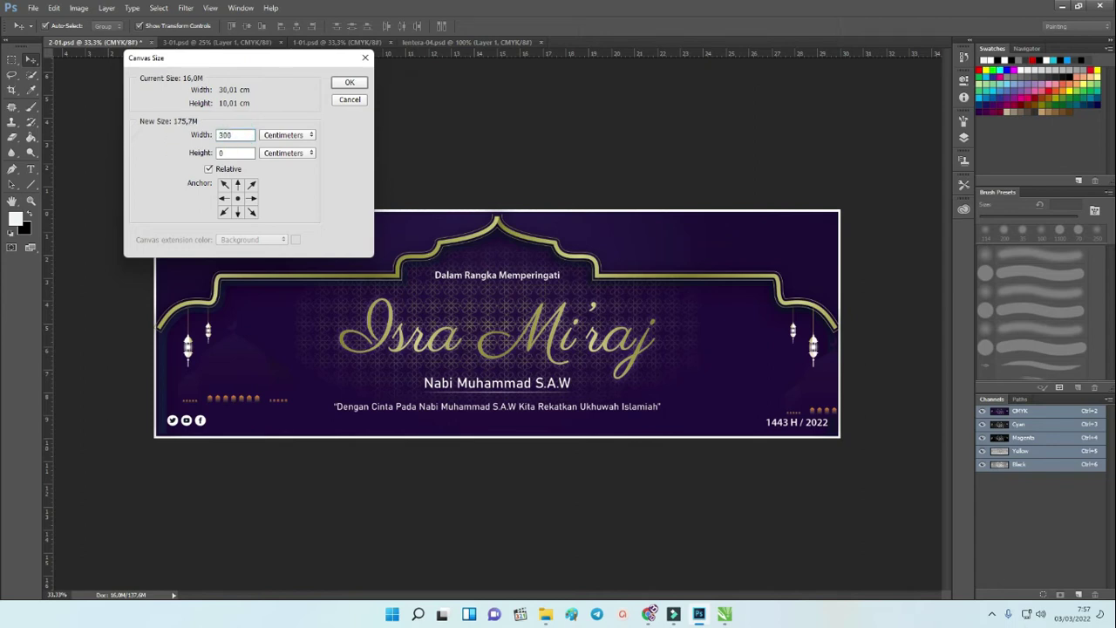
pyautogui.click(239, 153)
pyautogui.click(239, 135)
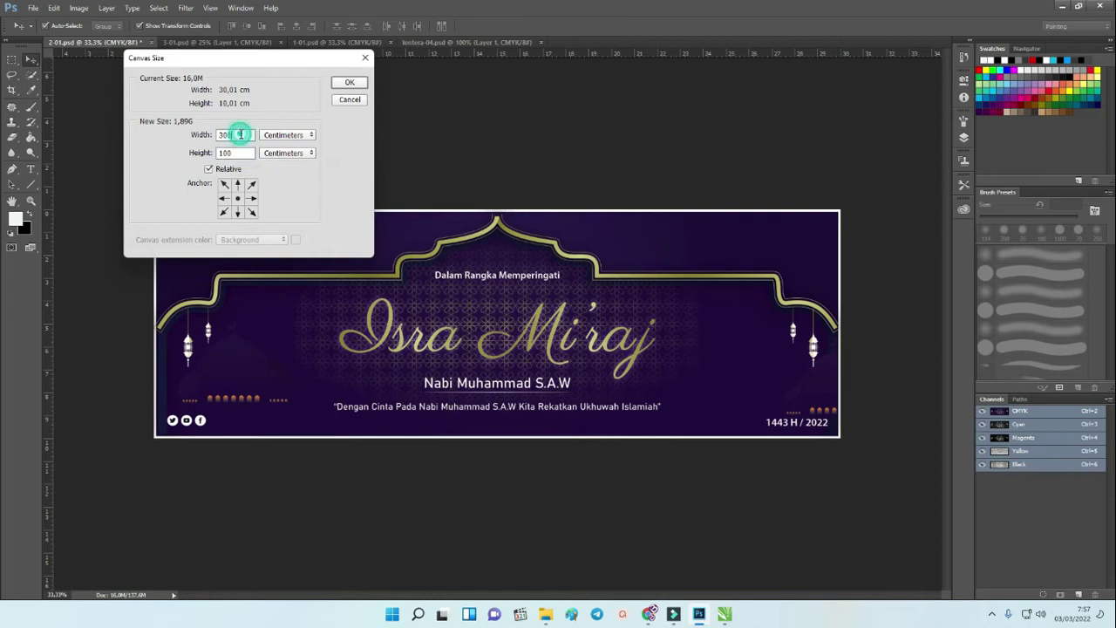
pyautogui.click(343, 84)
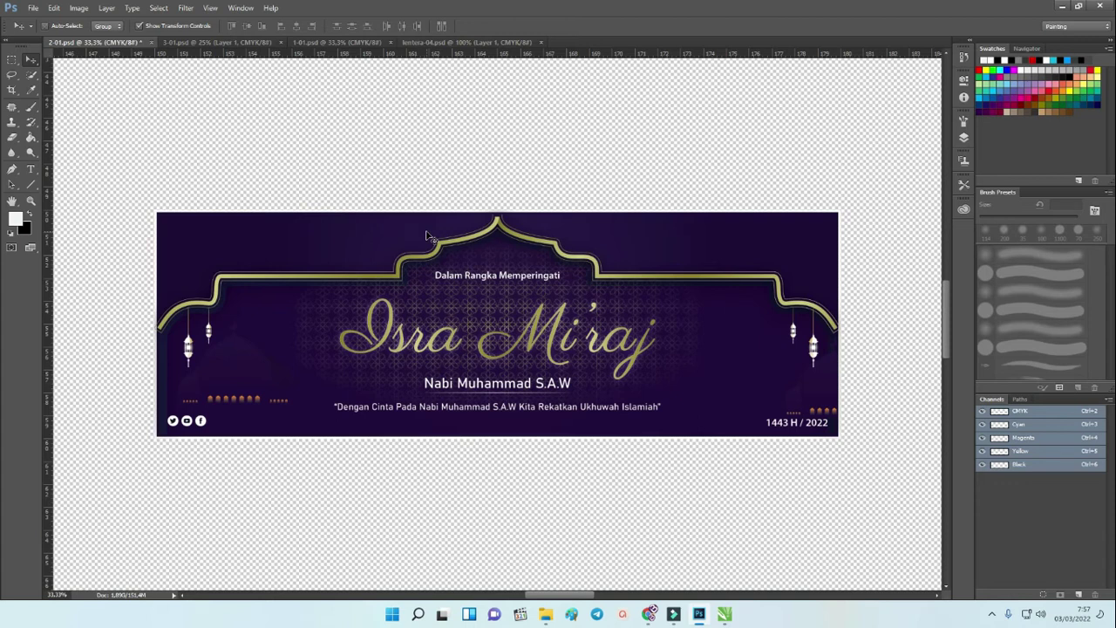
# Select all the banner artwork and scale it up to about 1099% so it fills the enlarged canvas.
pyautogui.hotkey('ctrl', '0')
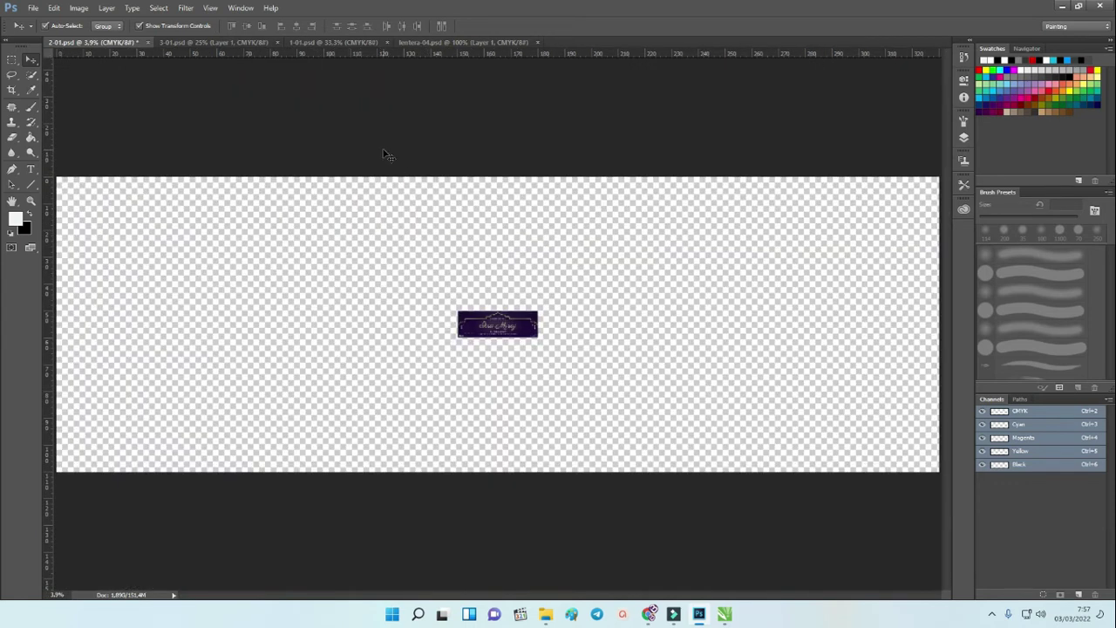
pyautogui.moveTo(384, 155); pyautogui.dragTo(582, 383)
pyautogui.moveTo(540, 311); pyautogui.dragTo(936, 169)
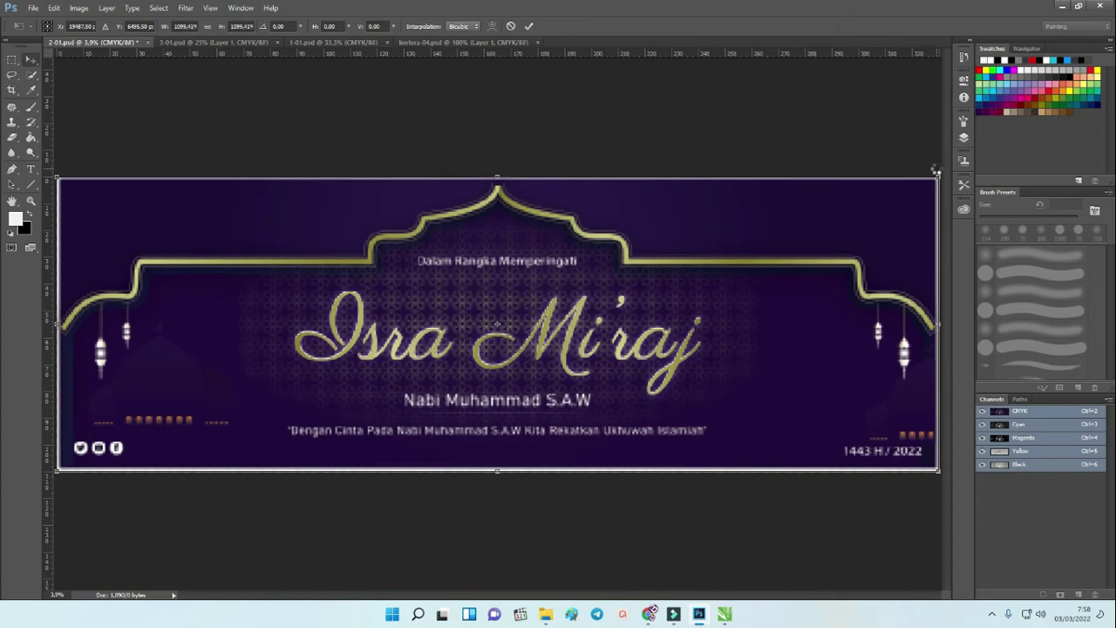
pyautogui.press('Return')
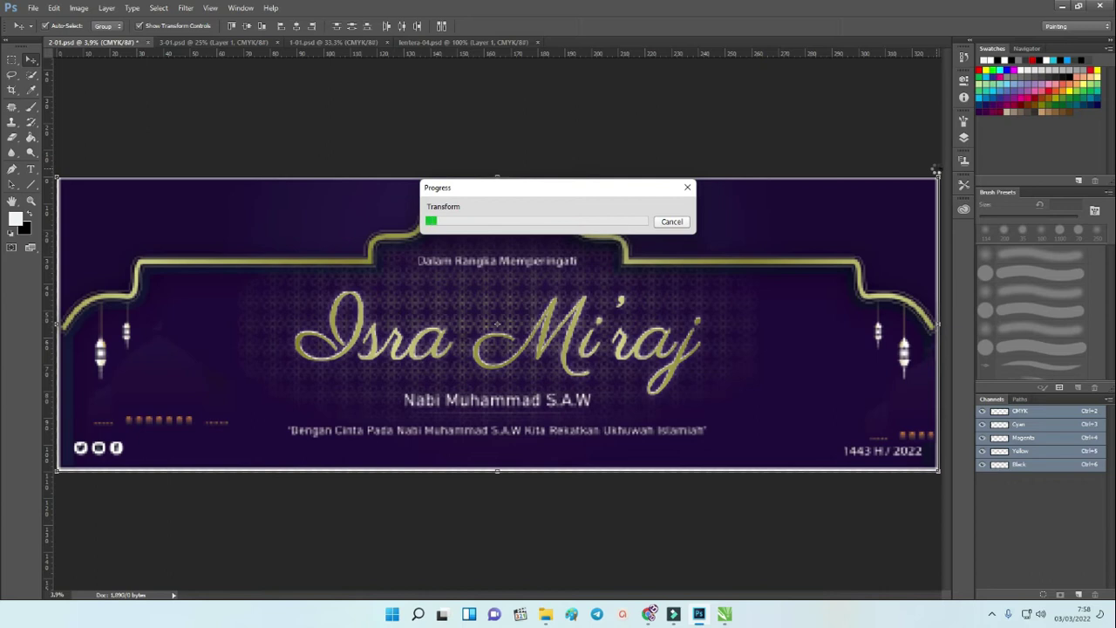
# Examine the enlarged banner's lettering and ornament pattern close up and as a whole, and deselect the artwork.
pyautogui.scroll(5, 433, 288)
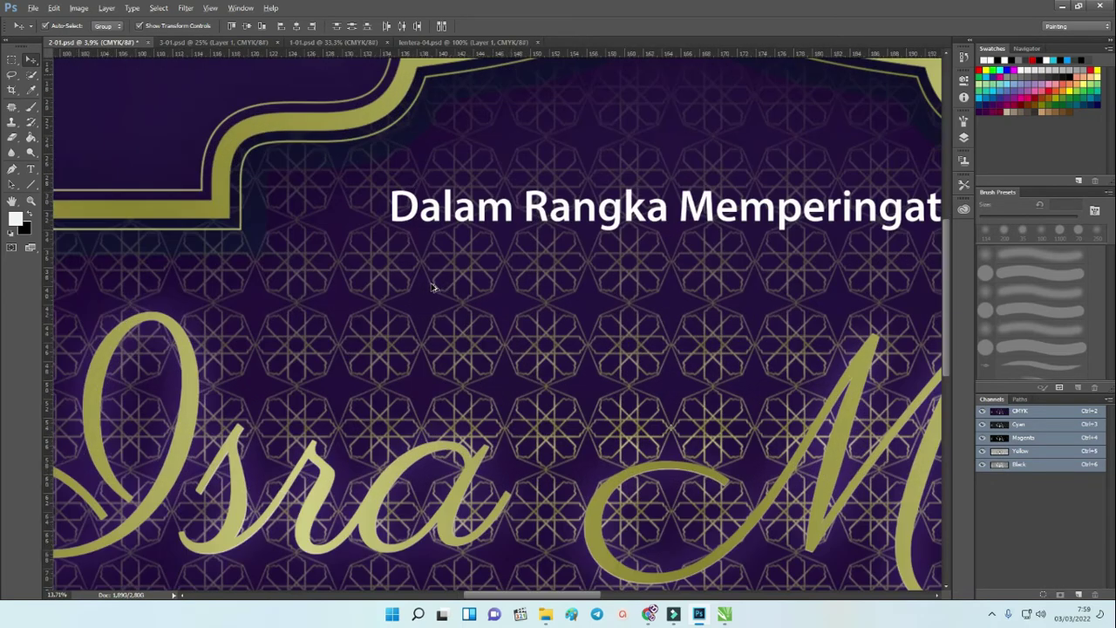
pyautogui.scroll(-4, 433, 288)
pyautogui.scroll(-3, 434, 287)
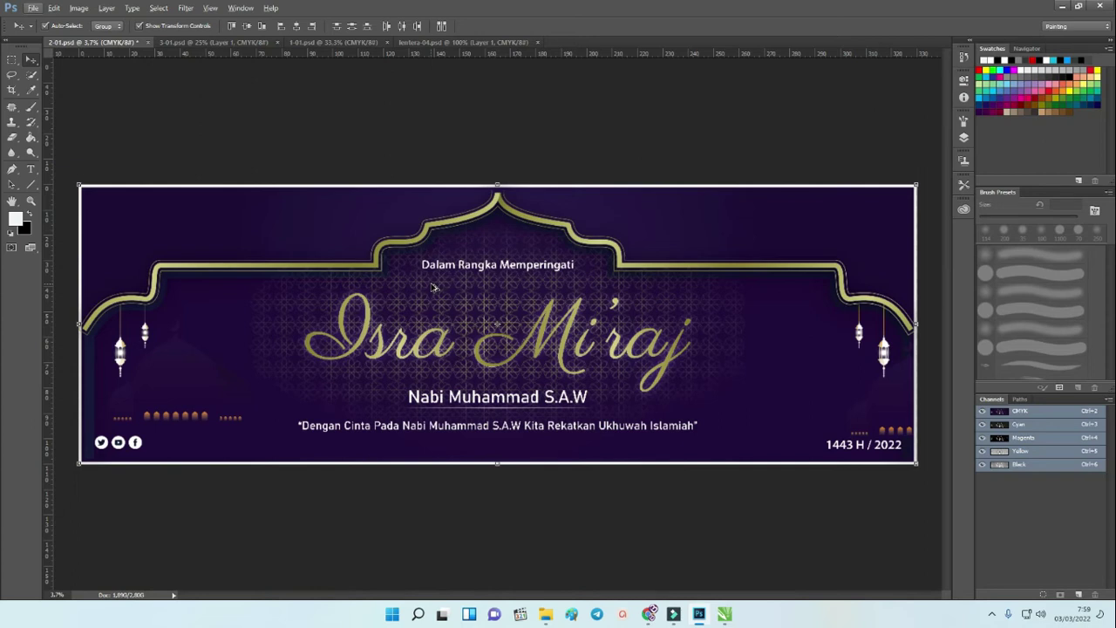
pyautogui.scroll(2, 433, 284)
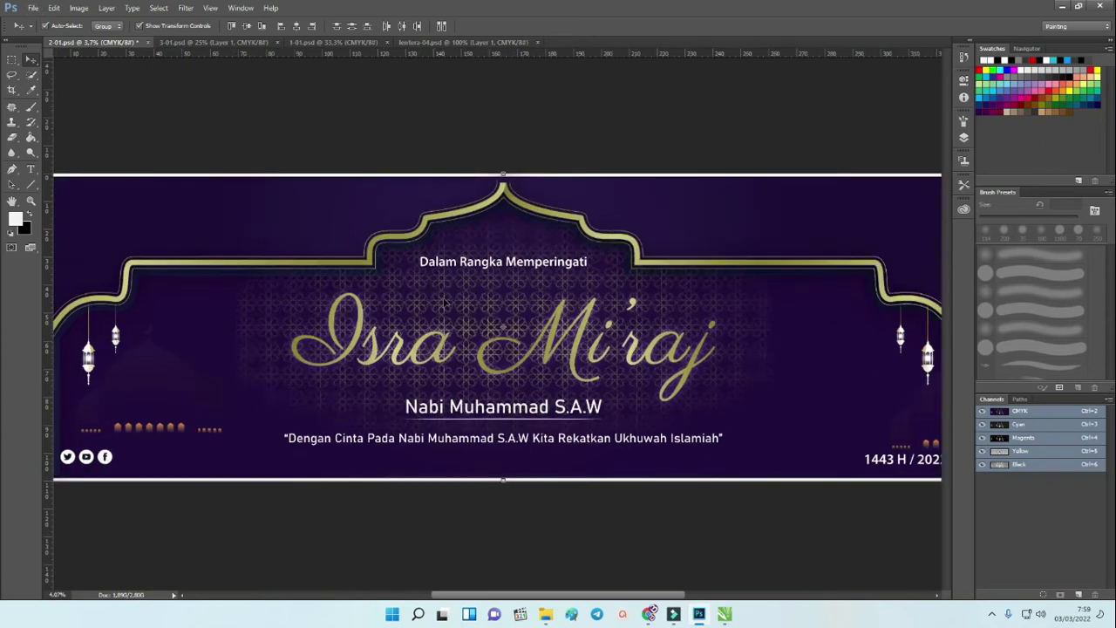
pyautogui.scroll(2, 454, 435)
pyautogui.scroll(-2, 464, 442)
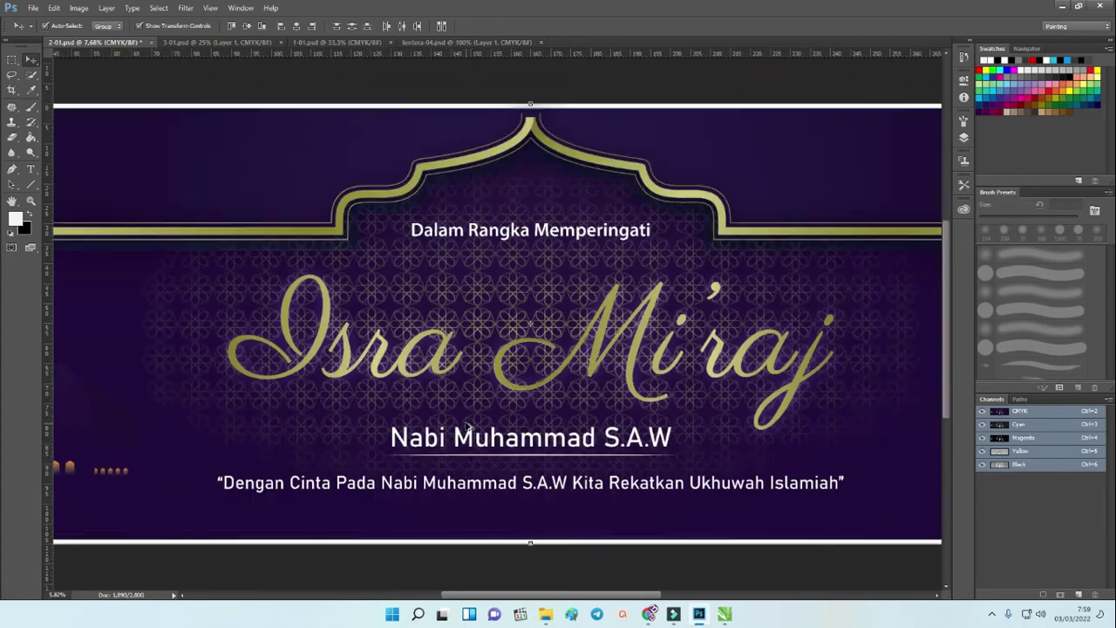
pyautogui.scroll(-3, 469, 420)
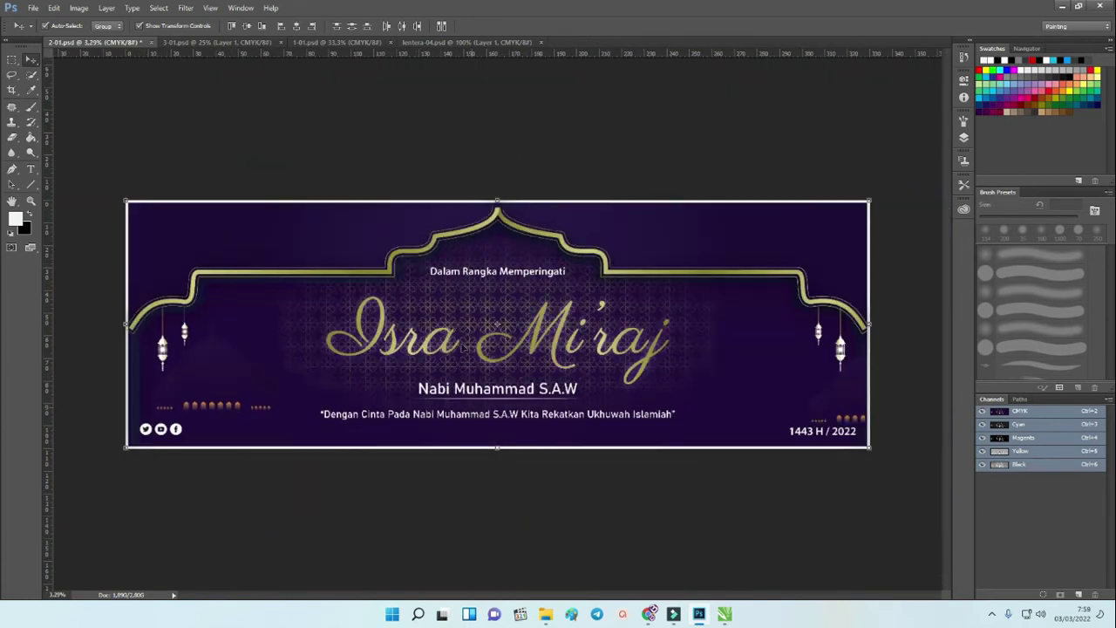
pyautogui.click(399, 150)
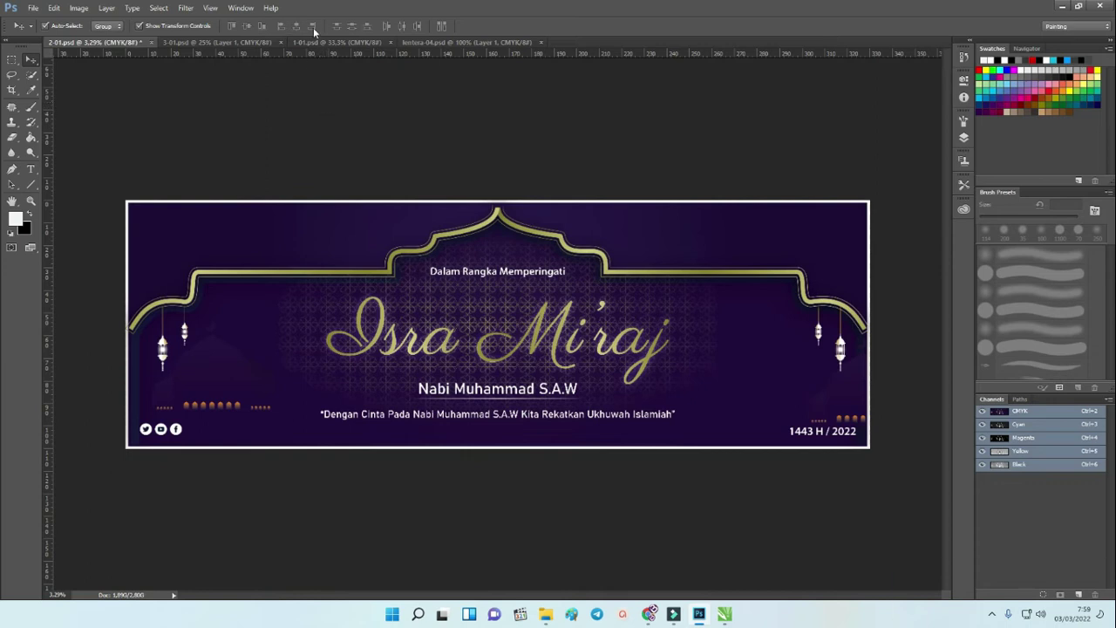
# View the teal horizontal banner in 1-01.psd and the vertical banner in 3-01.psd.
pyautogui.click(343, 42)
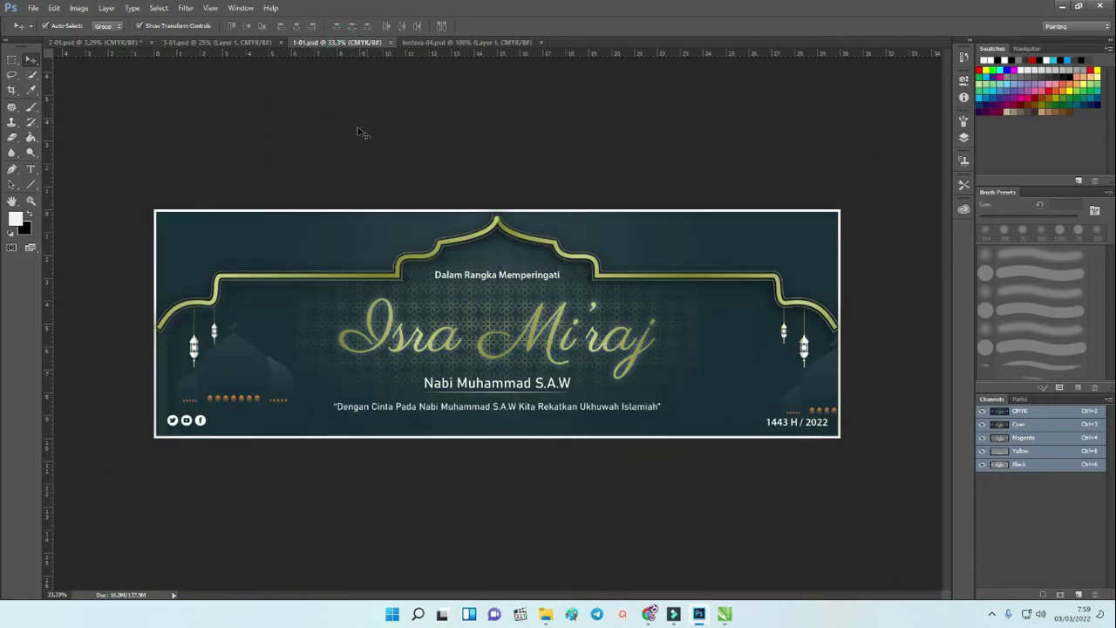
pyautogui.click(201, 43)
pyautogui.click(681, 200)
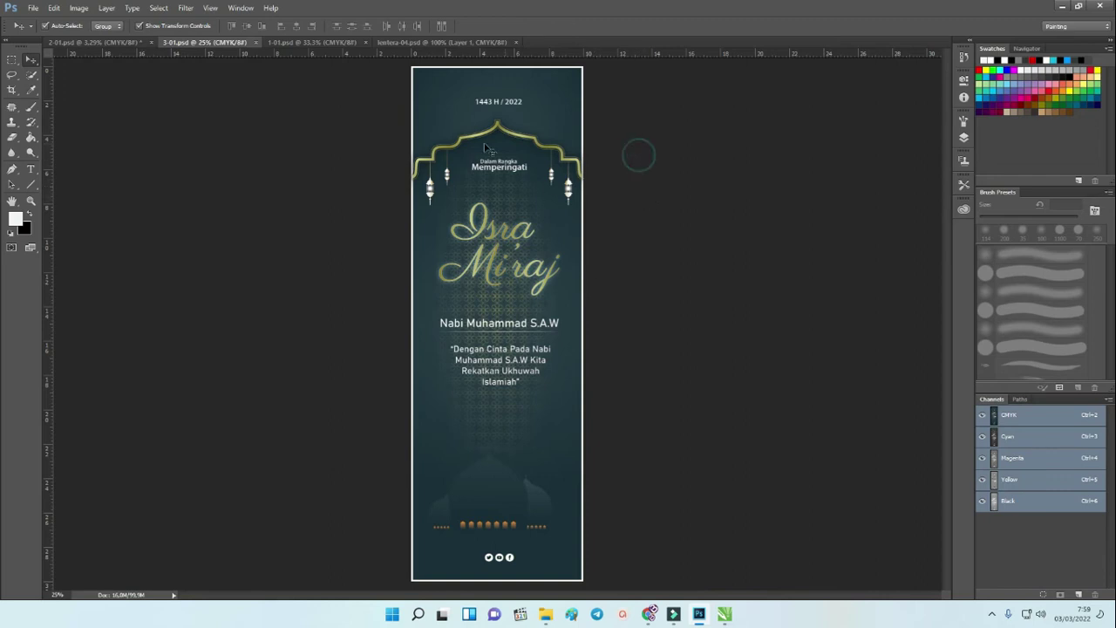
pyautogui.click(481, 226)
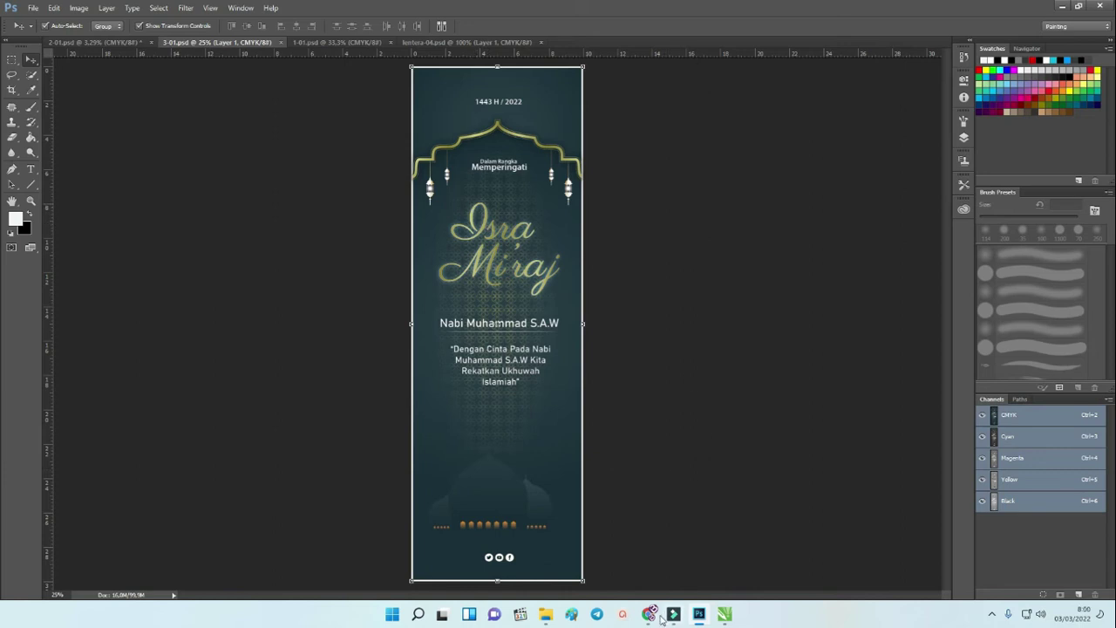
# Switch to CorelDRAW and examine the three Isra Mi'raj banners in the CDR file, including the text, frame and pattern details.
pyautogui.click(724, 614)
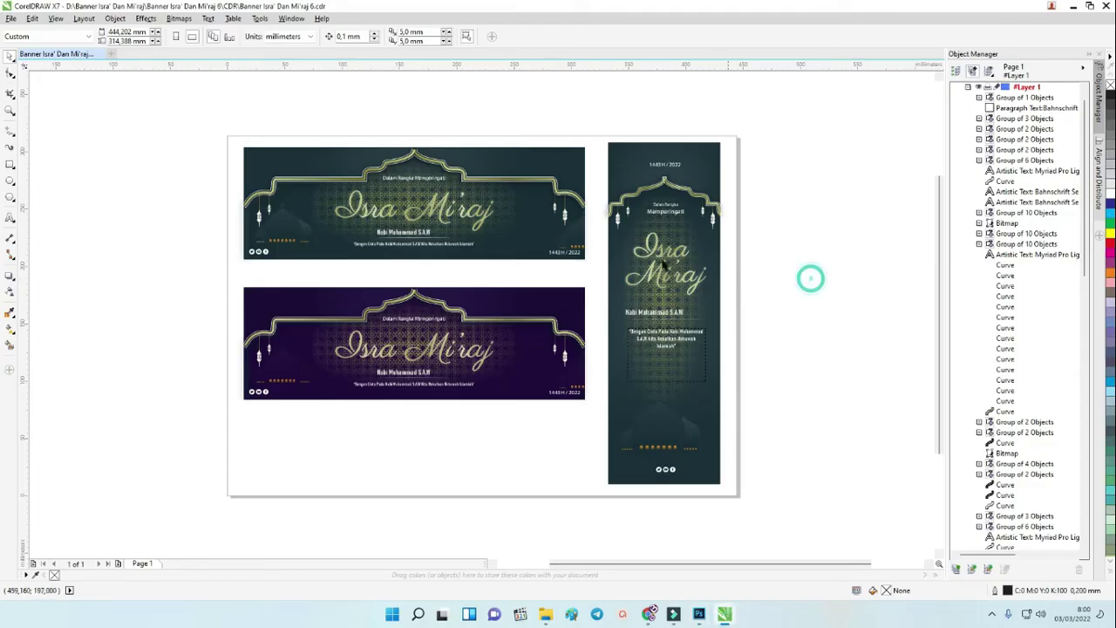
pyautogui.scroll(3, 661, 137)
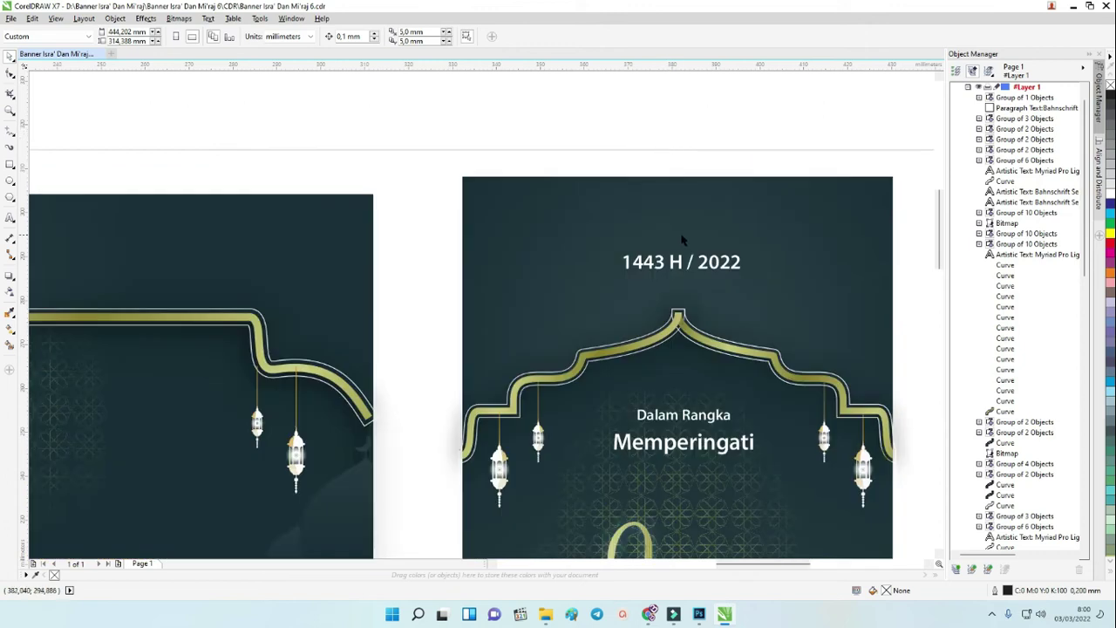
pyautogui.scroll(-3, 682, 238)
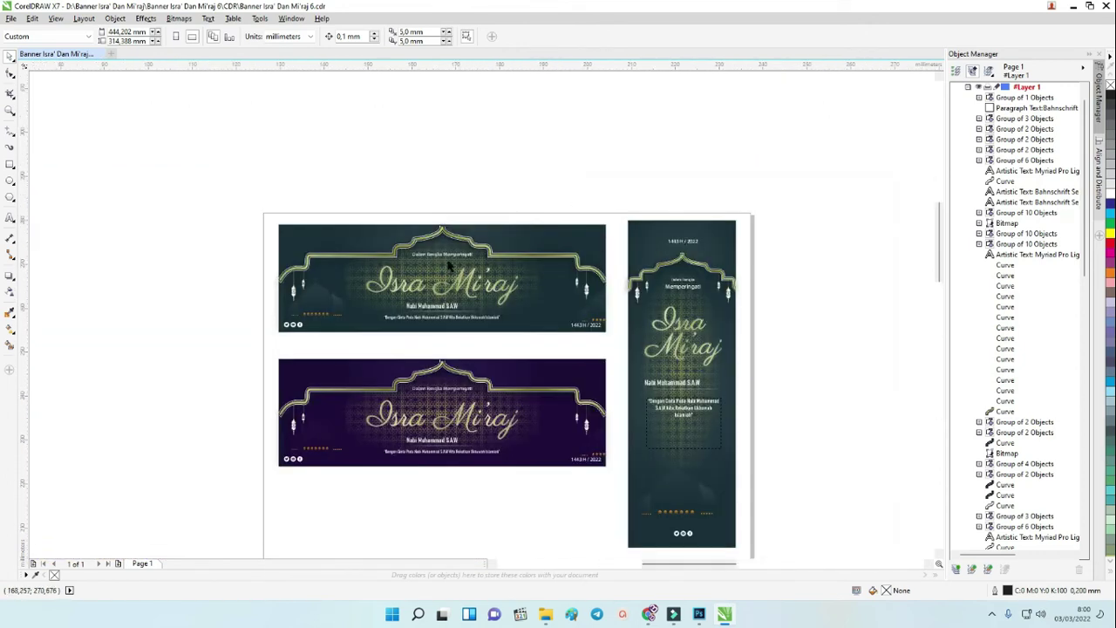
pyautogui.scroll(3, 449, 265)
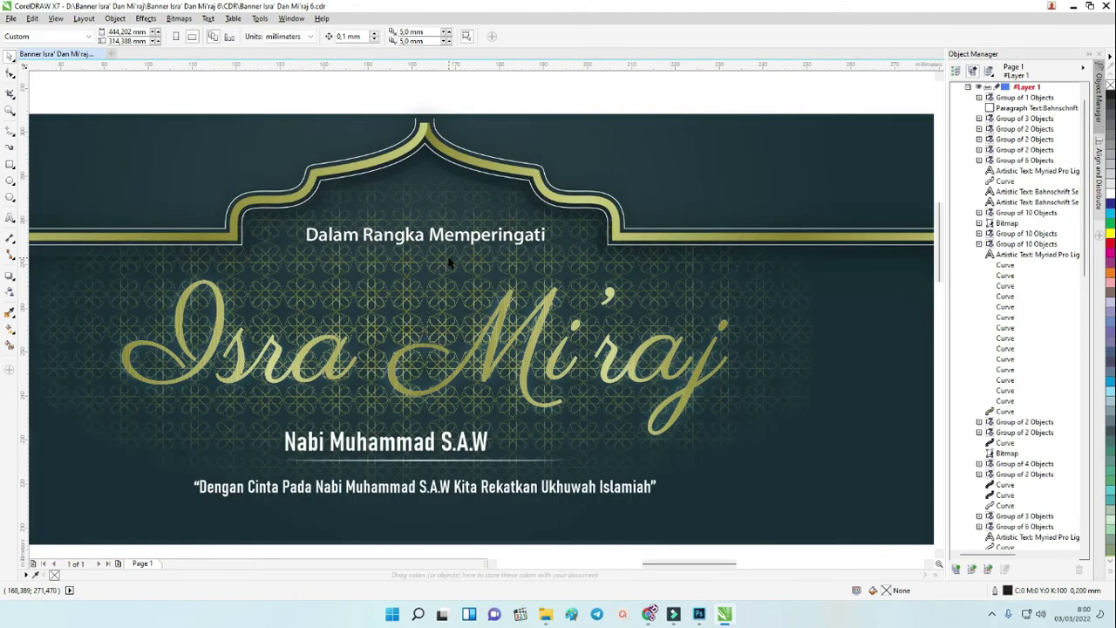
pyautogui.scroll(-3, 449, 264)
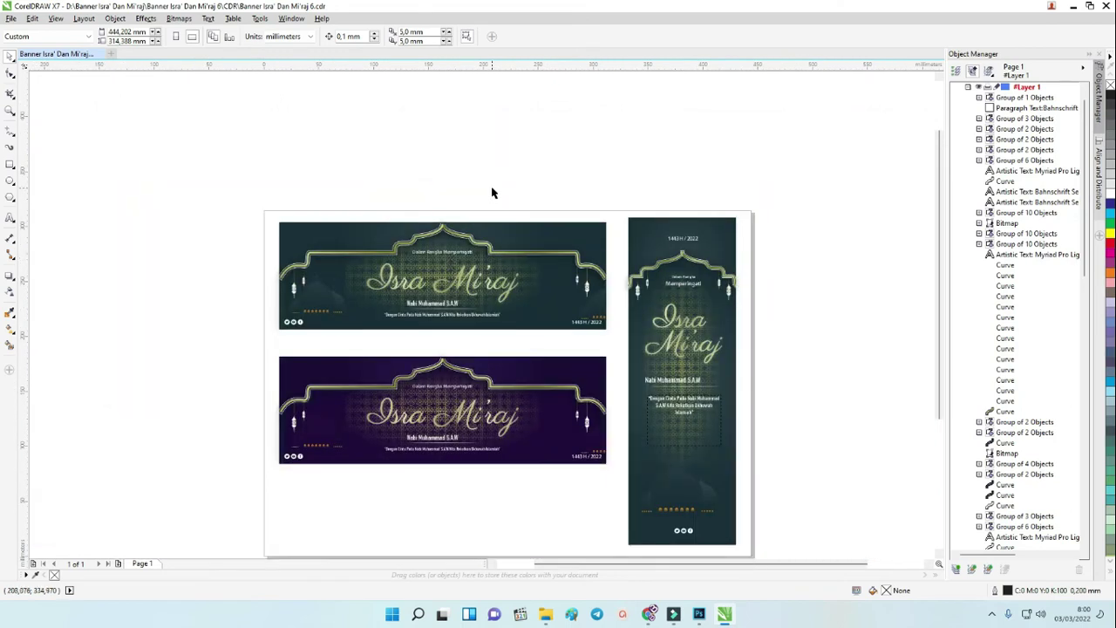
pyautogui.scroll(3, 511, 237)
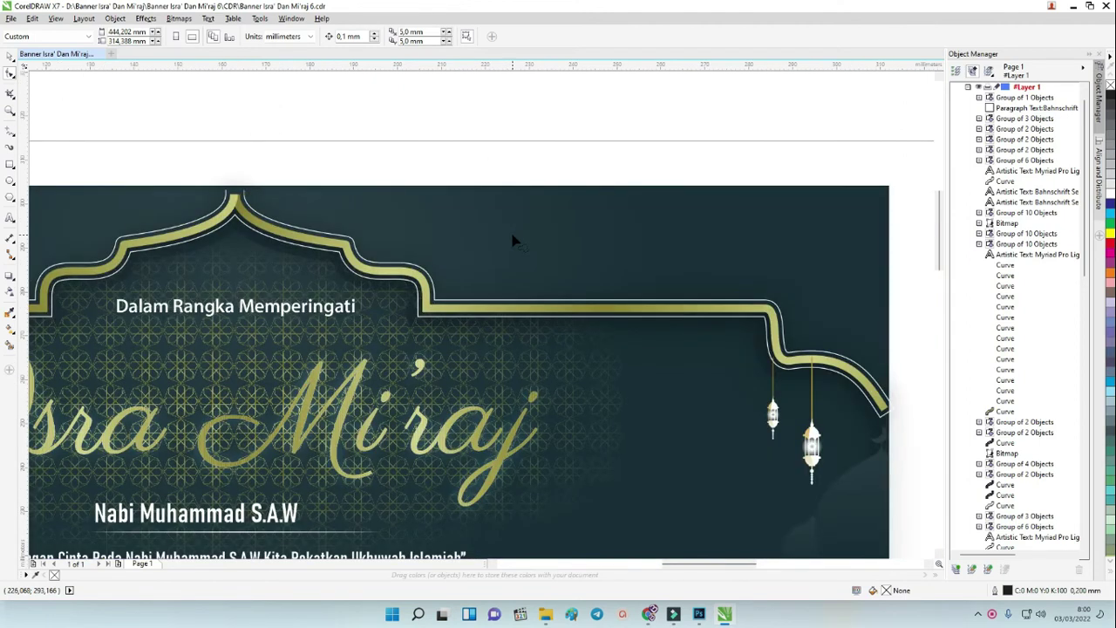
pyautogui.scroll(4, 453, 348)
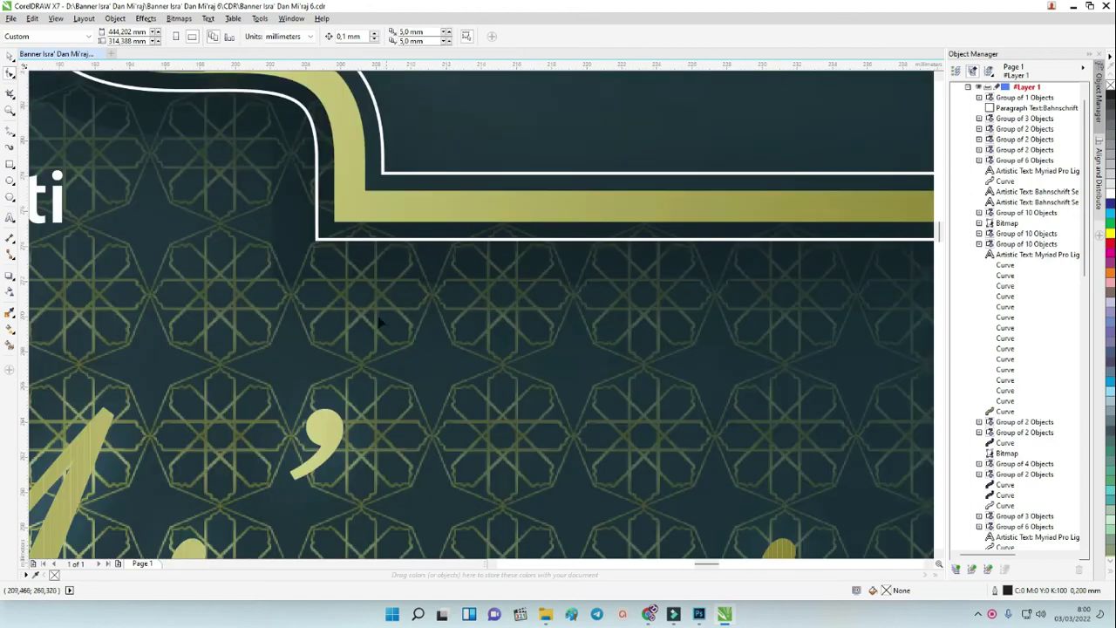
pyautogui.scroll(-6, 353, 303)
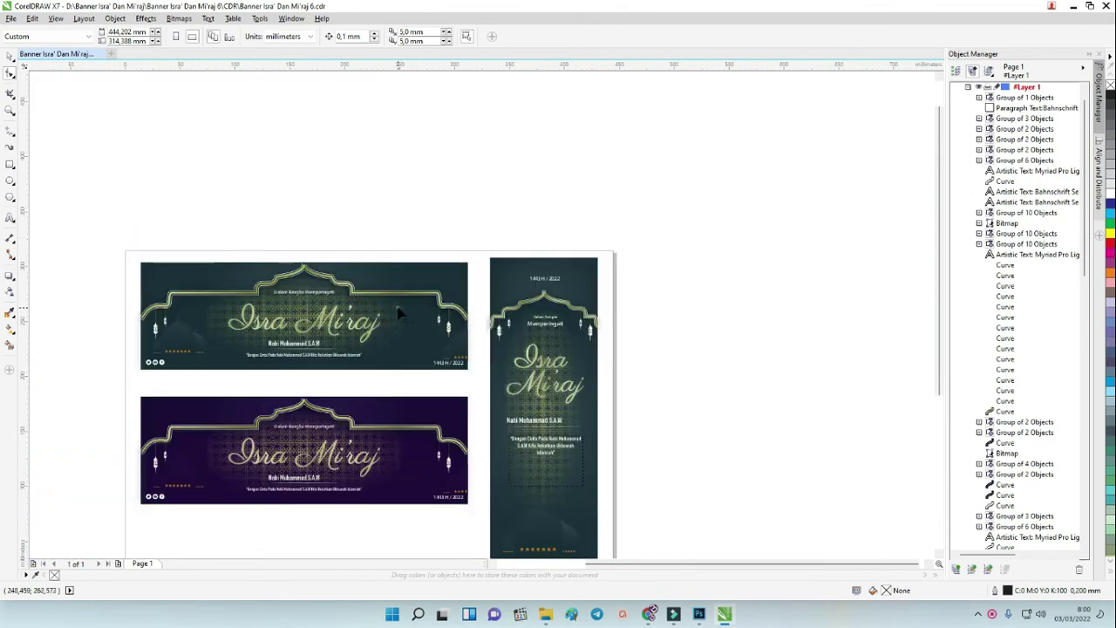
# Try moving the vertical banner's objects beside the page without its frame shadow, and undo the move.
pyautogui.click(9, 56)
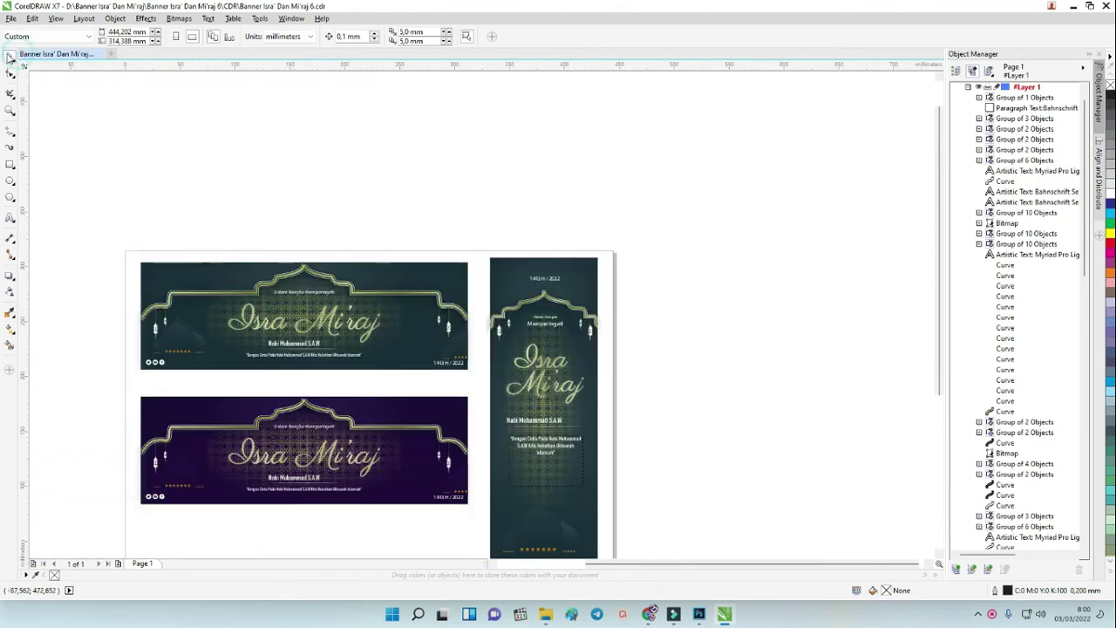
pyautogui.scroll(-2, 461, 249)
pyautogui.moveTo(515, 379); pyautogui.dragTo(471, 234)
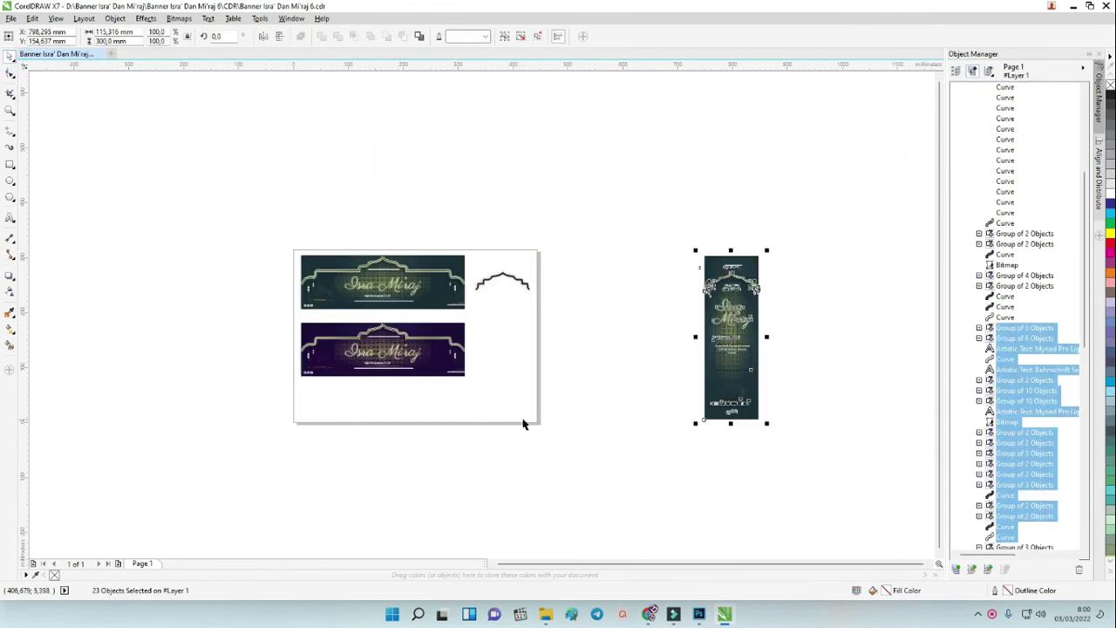
pyautogui.hotkey('ctrl', 'z')
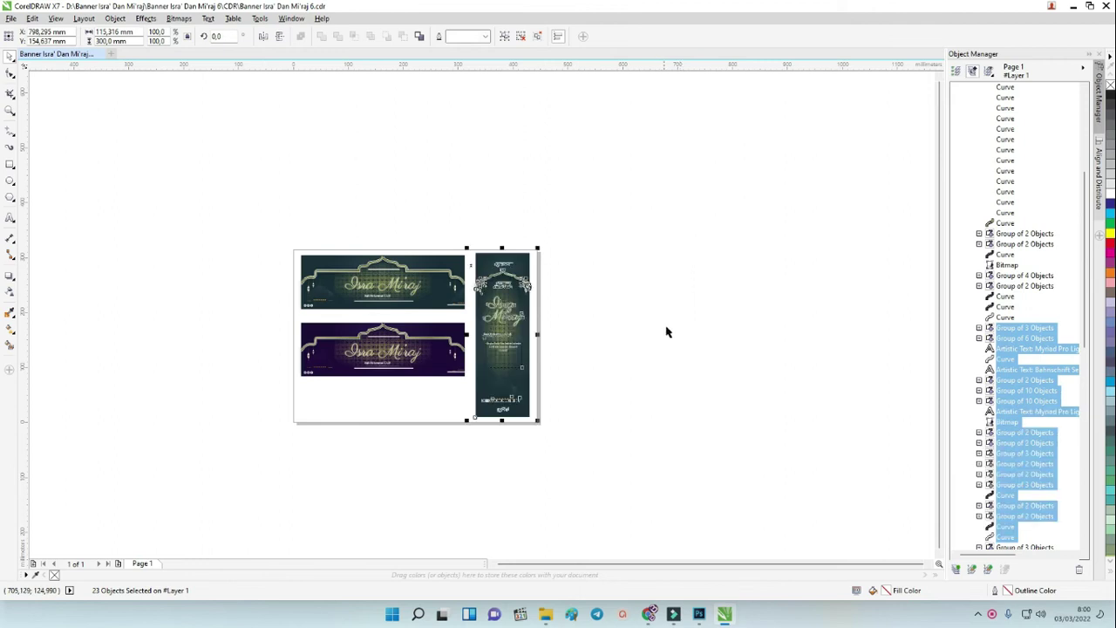
# Select the complete vertical banner including its frame, move it horizontally off the page beside the other banners, and deselect it.
pyautogui.click(668, 323)
pyautogui.moveTo(601, 441); pyautogui.dragTo(462, 213)
pyautogui.moveTo(515, 252); pyautogui.dragTo(733, 252)
pyautogui.click(433, 413)
# Select all objects of the purple banner, move them straight down below the page, and deselect them.
pyautogui.moveTo(540, 421); pyautogui.dragTo(200, 309)
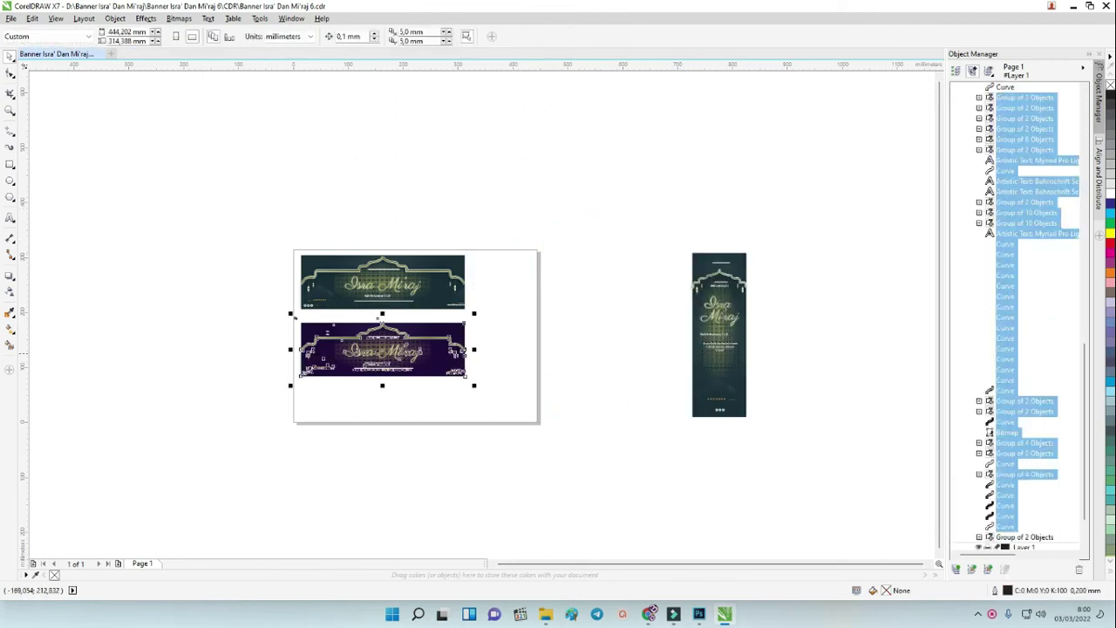
pyautogui.moveTo(375, 326); pyautogui.dragTo(374, 461)
pyautogui.click(487, 315)
# Try moving the green banner's right gold frame half above the banner, and shift the thin white outline segment and the pattern bitmap.
pyautogui.press('z')
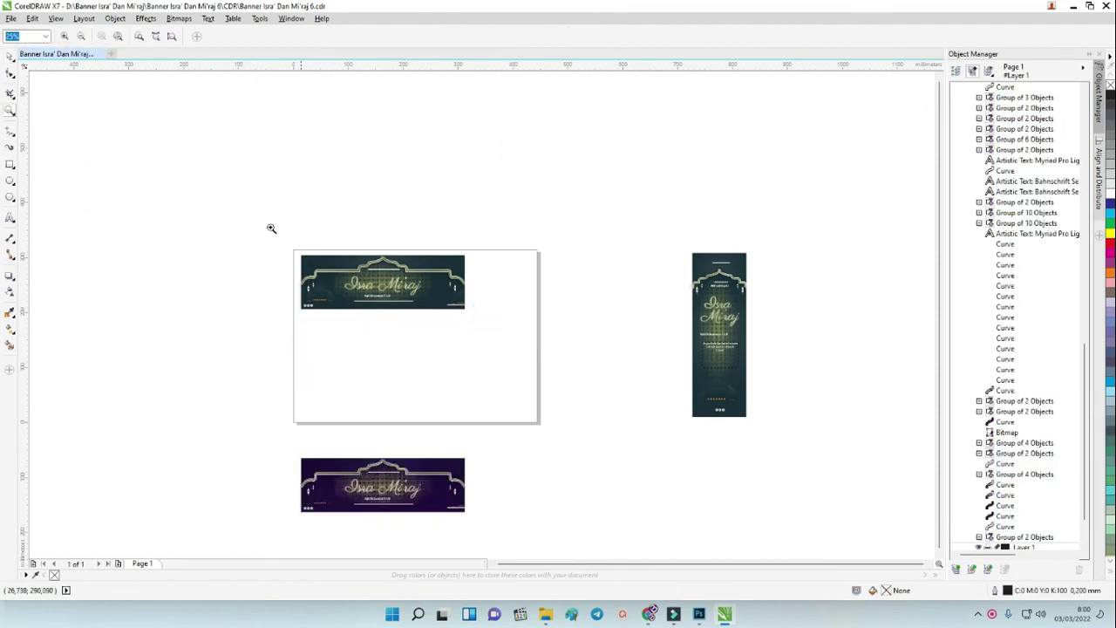
pyautogui.moveTo(273, 229); pyautogui.dragTo(498, 331)
pyautogui.moveTo(88, 154); pyautogui.dragTo(846, 436)
pyautogui.click(10, 55)
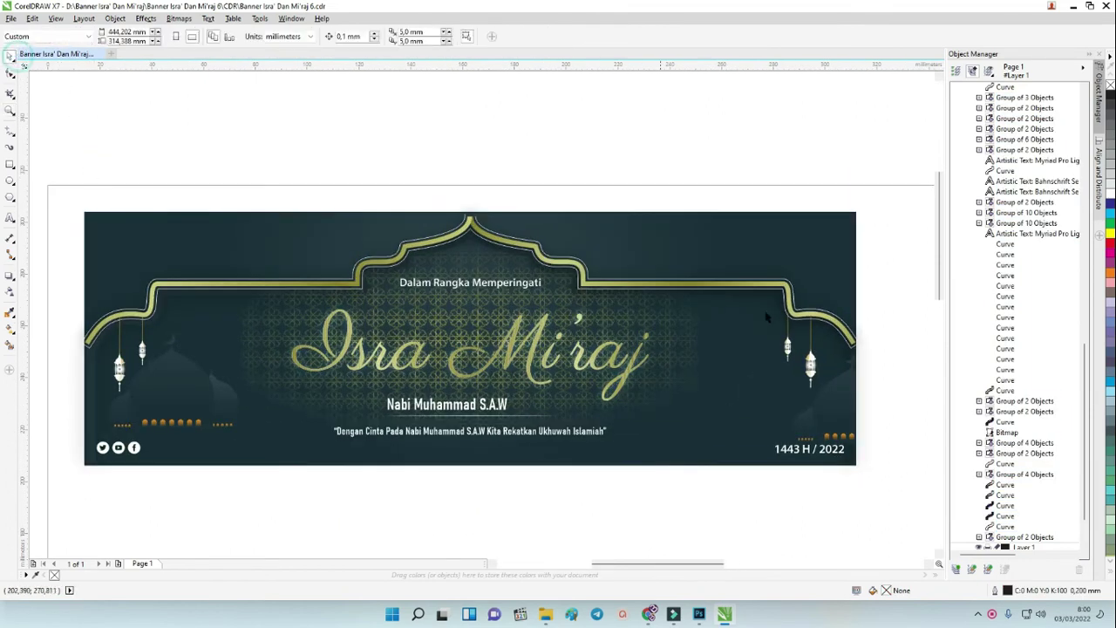
pyautogui.moveTo(706, 245); pyautogui.dragTo(704, 137)
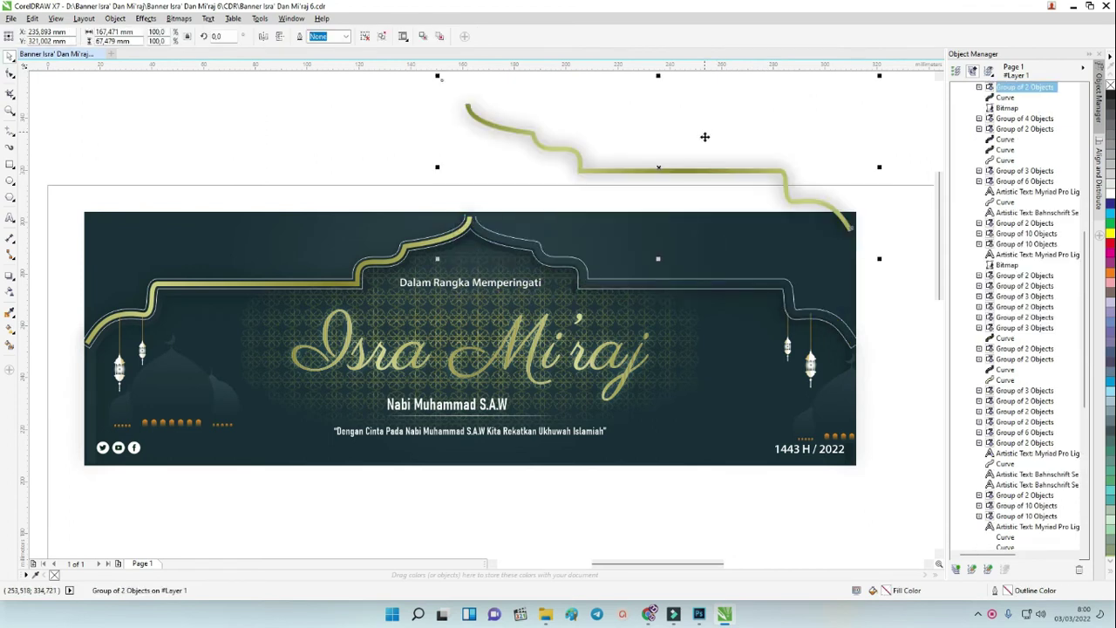
pyautogui.click(771, 283)
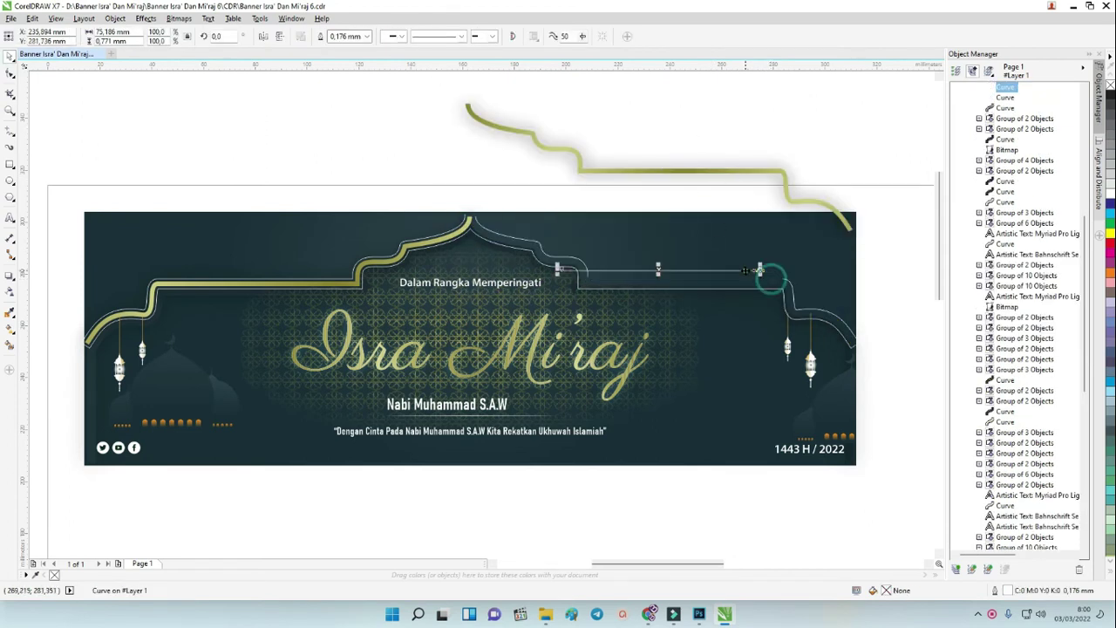
pyautogui.click(643, 339)
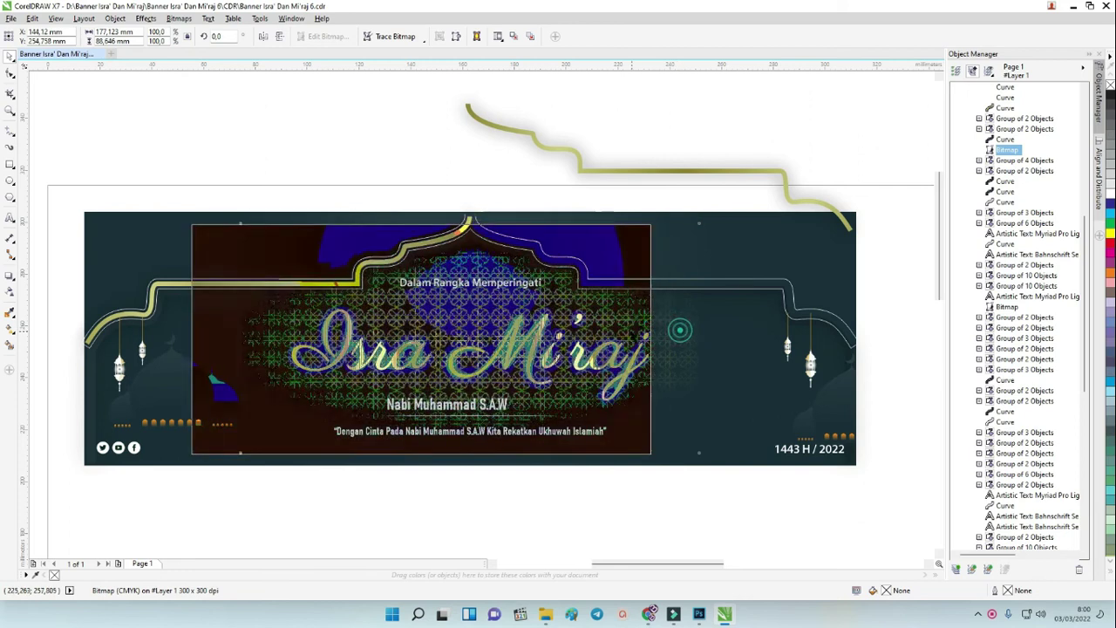
# Examine the pattern bitmap's pixels and the edge of the displaced gold frame half in close-up.
pyautogui.scroll(10, 610, 318)
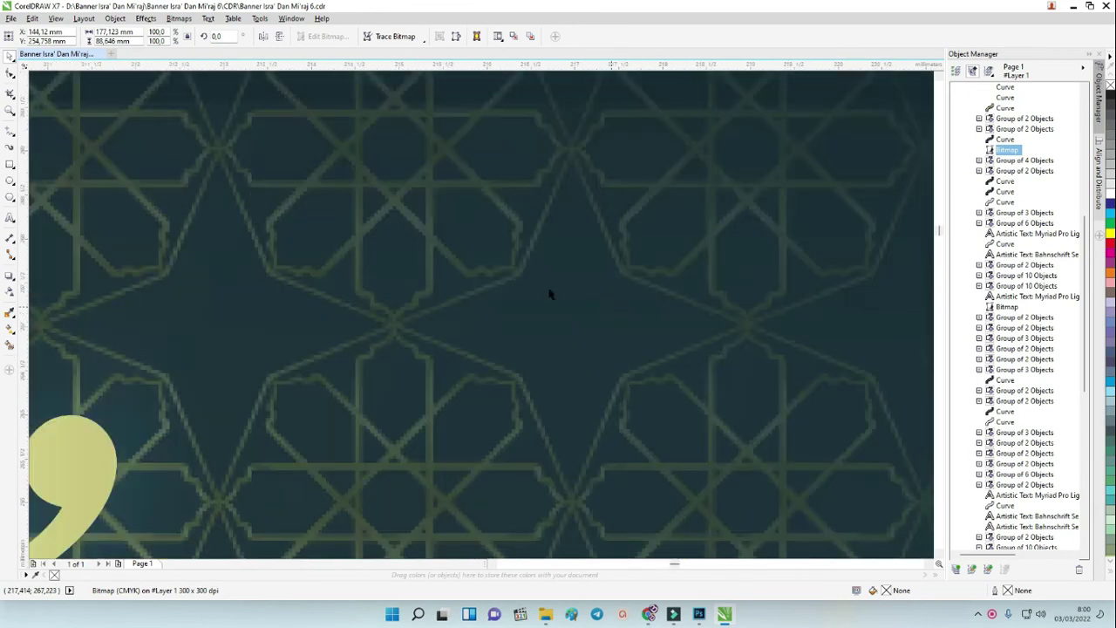
pyautogui.scroll(3, 356, 233)
pyautogui.scroll(3, 356, 233)
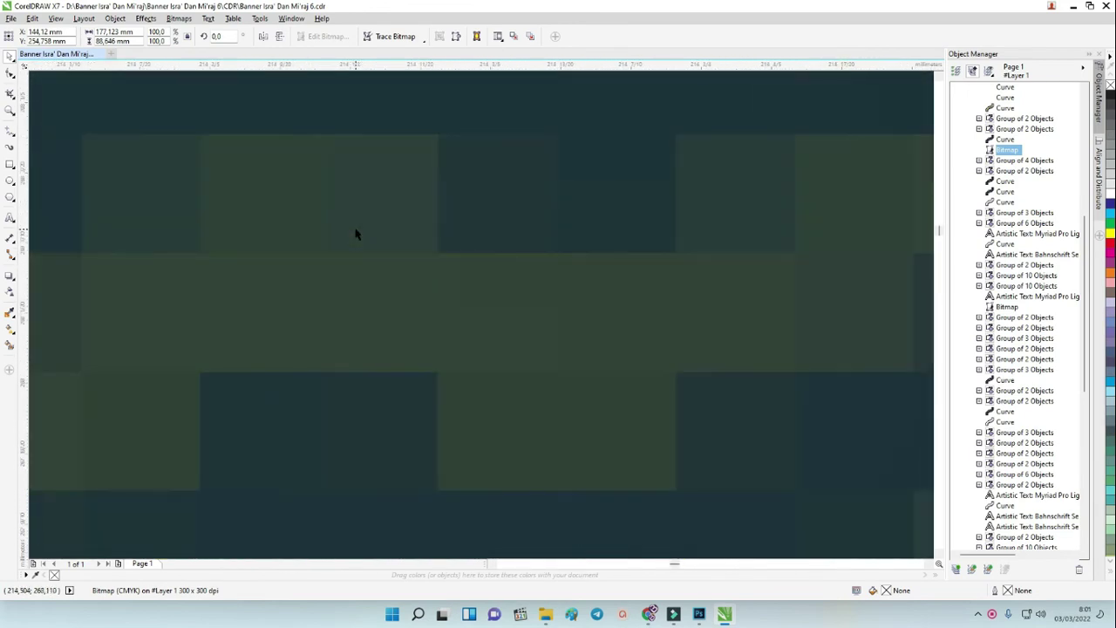
pyautogui.scroll(-8, 356, 233)
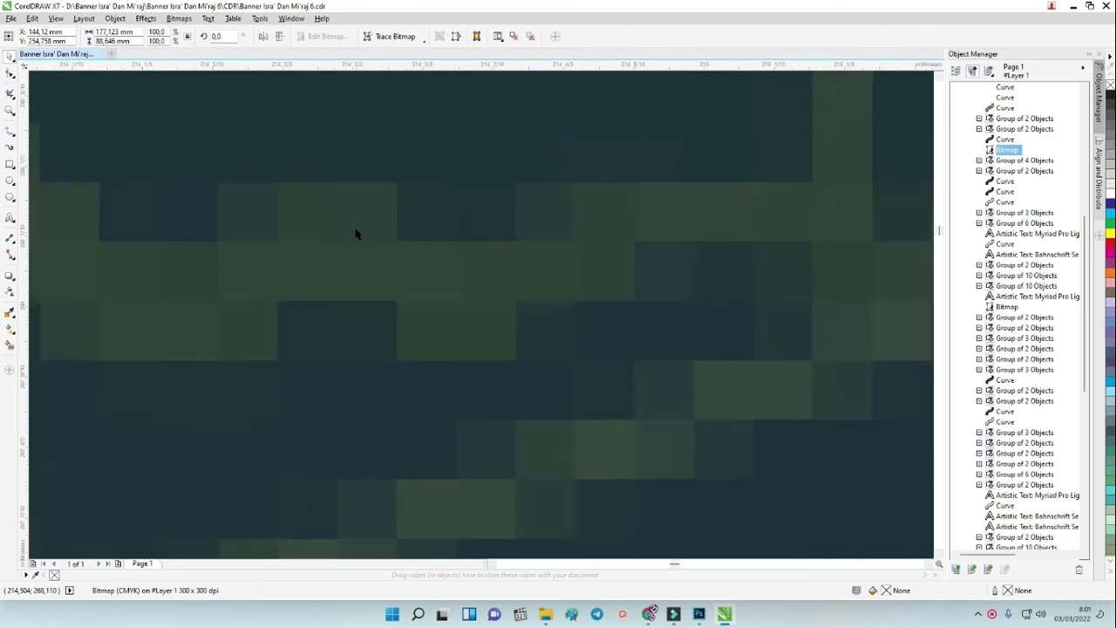
pyautogui.scroll(-3, 355, 234)
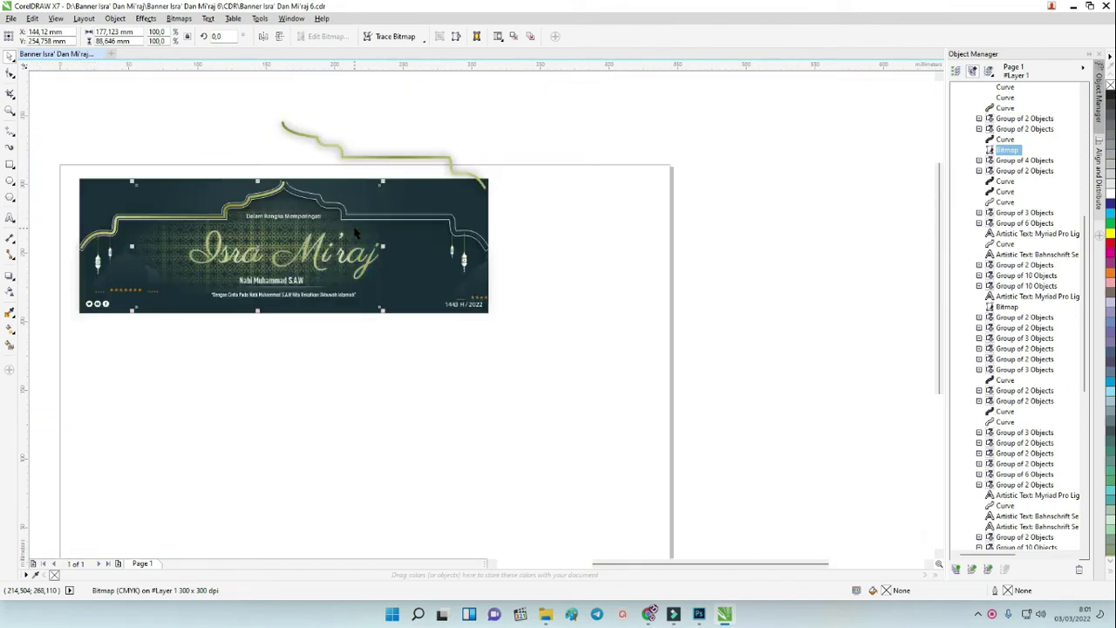
pyautogui.click(449, 157)
pyautogui.scroll(8, 449, 156)
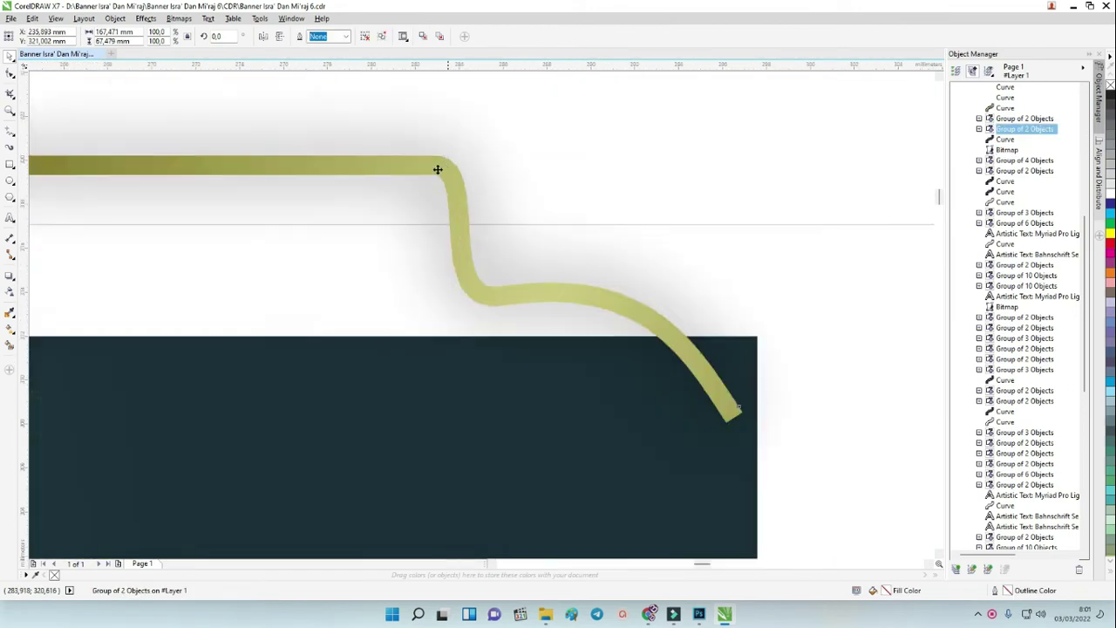
pyautogui.scroll(-8, 431, 175)
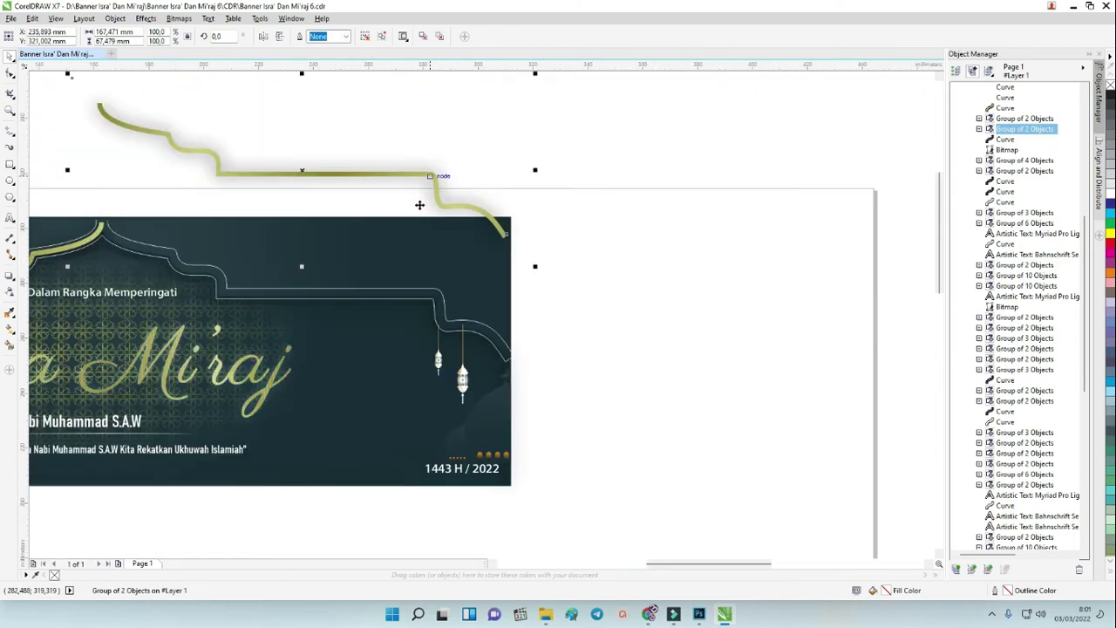
# Undo the moves of the pattern bitmap, the white outline segment and the gold frame half.
pyautogui.click(648, 316)
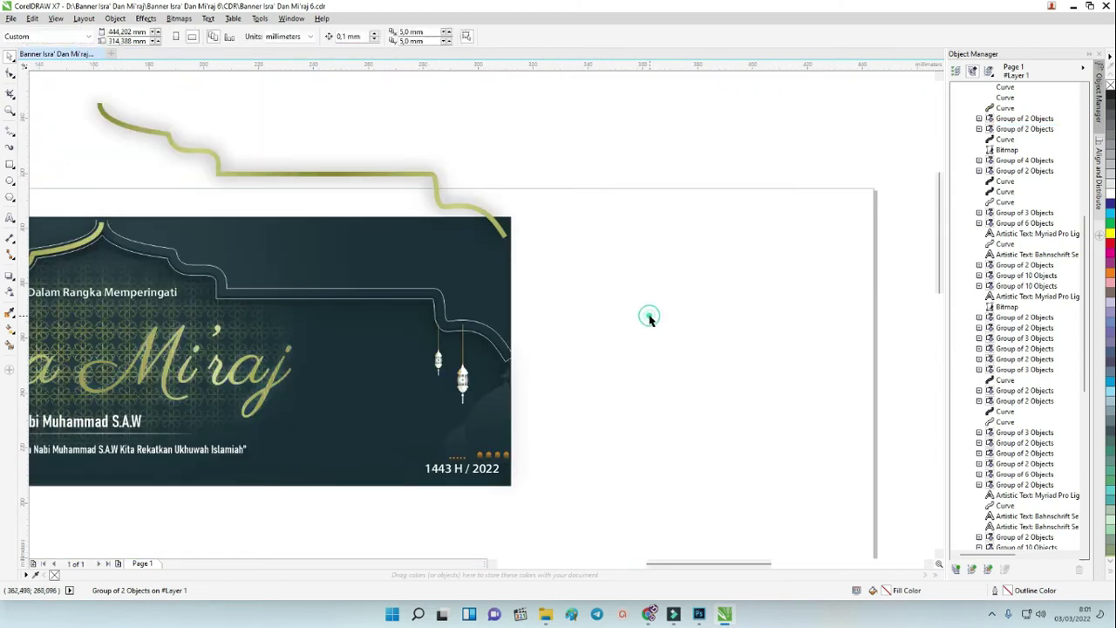
pyautogui.click(453, 286)
pyautogui.hotkey('ctrl', 'z')
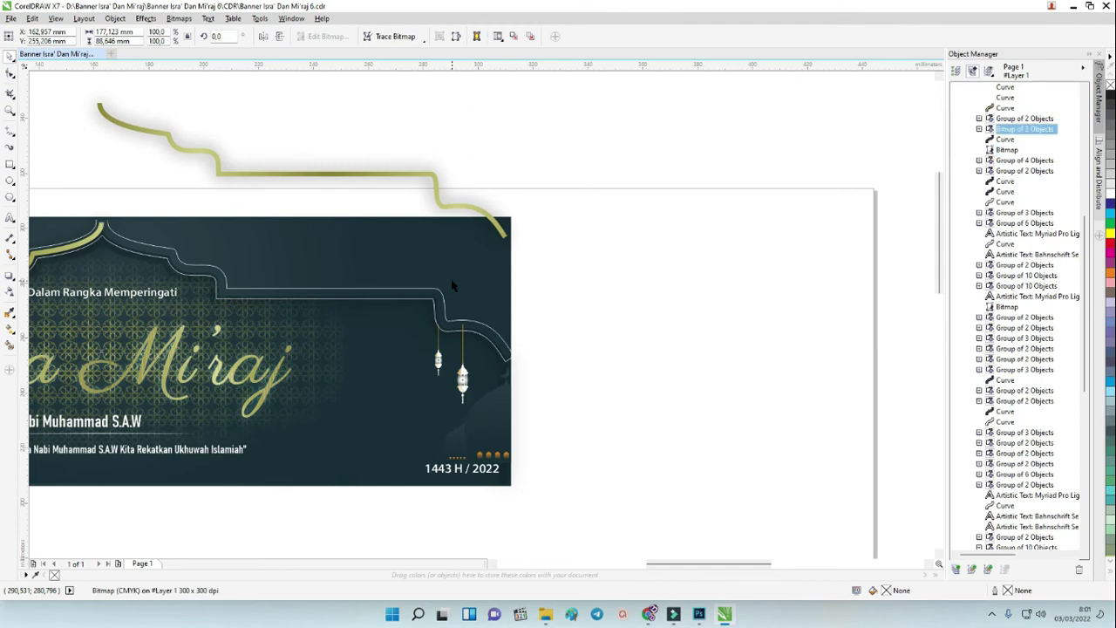
pyautogui.click(386, 187)
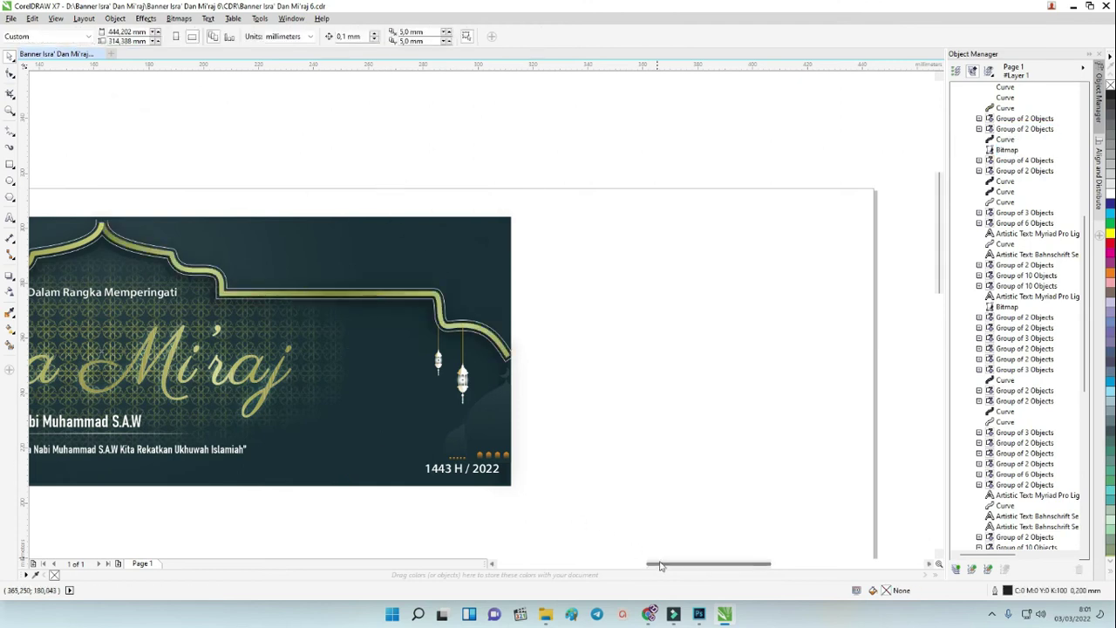
# Try shifting the curved white outline above the right gold frame half upward, and undo the move.
pyautogui.moveTo(702, 563); pyautogui.dragTo(649, 564)
pyautogui.scroll(5, 547, 268)
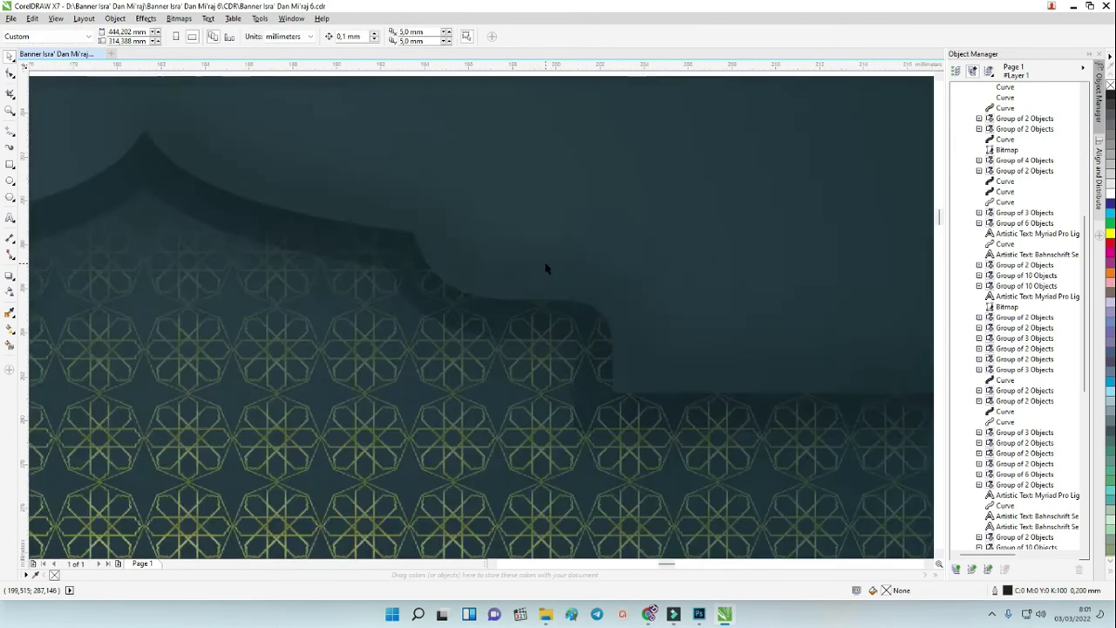
pyautogui.click(554, 278)
pyautogui.moveTo(553, 277); pyautogui.dragTo(547, 251)
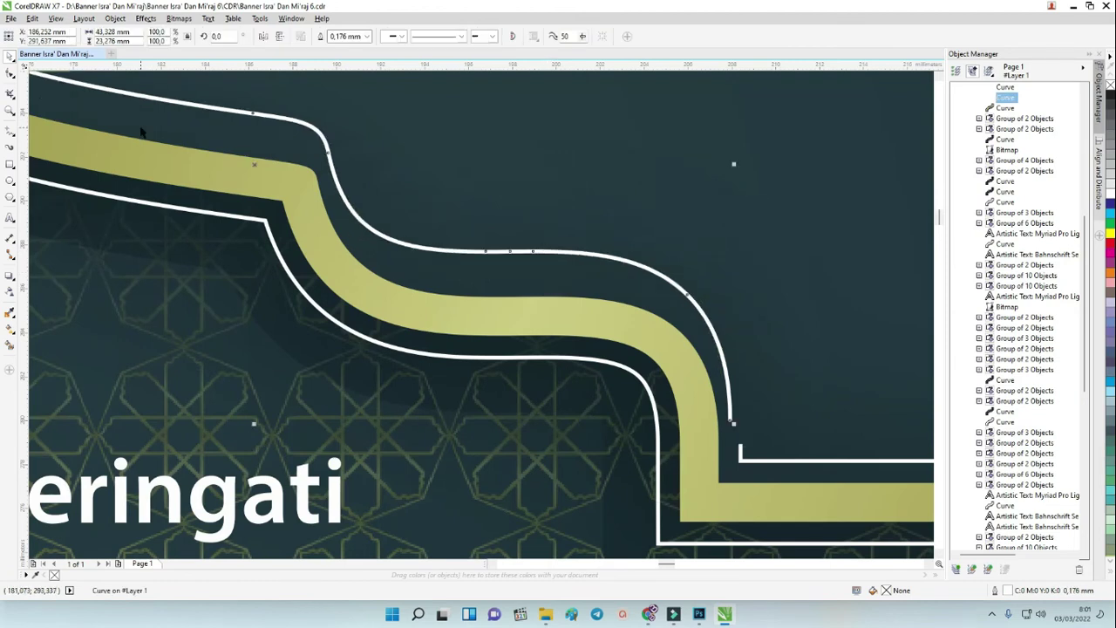
pyautogui.hotkey('ctrl', 'z')
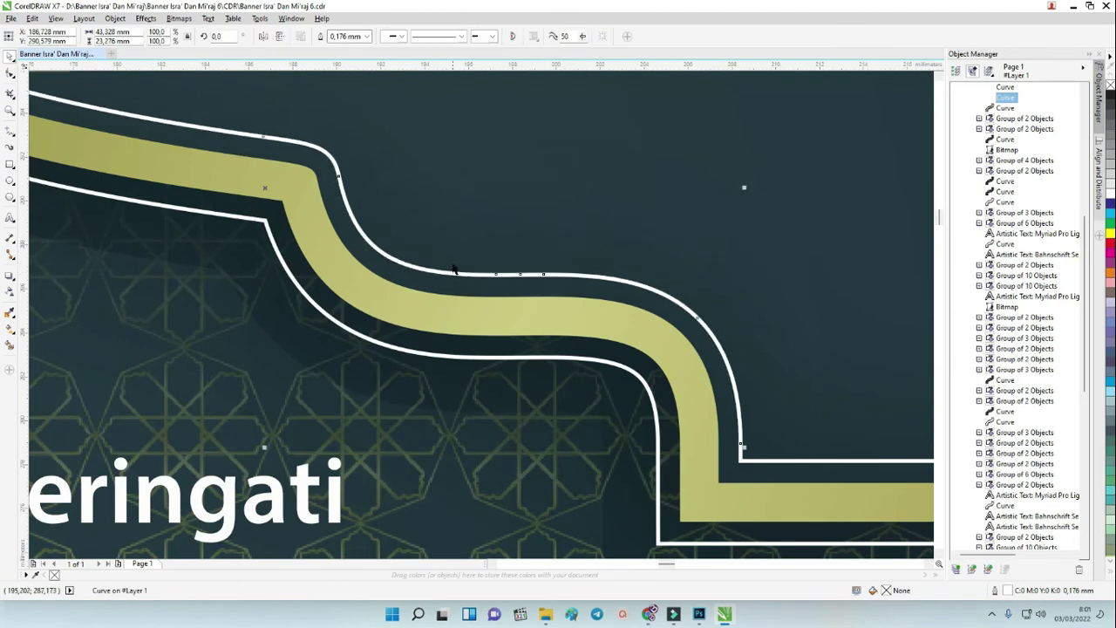
# Select the curved and straight white outlines above the green banner's right frame half and convert their outlines to objects.
pyautogui.scroll(-5, 452, 262)
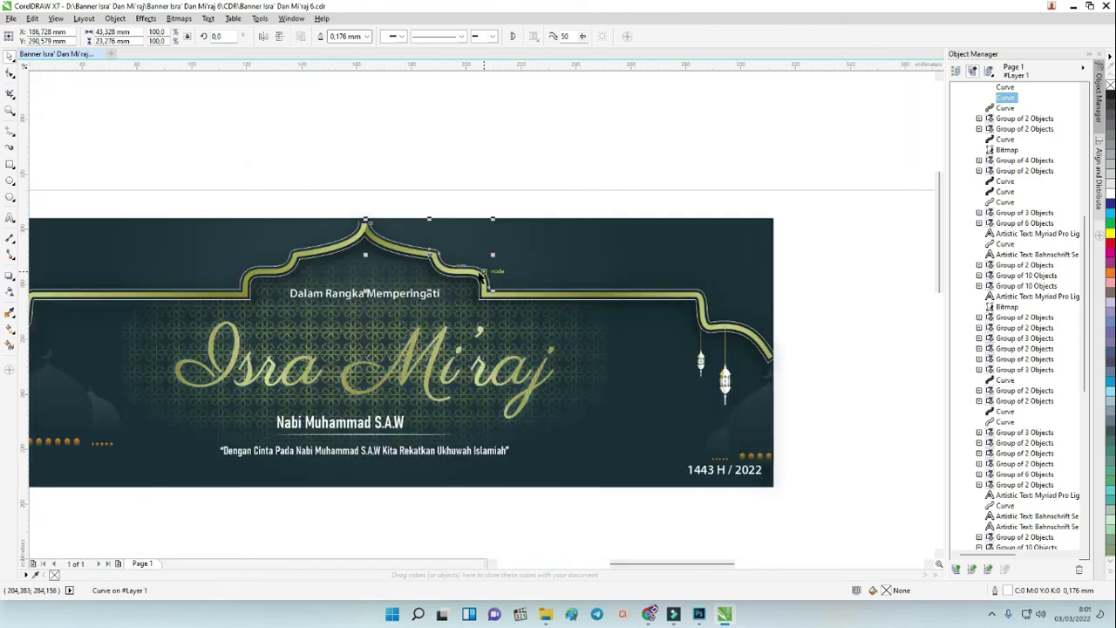
pyautogui.scroll(2, 578, 293)
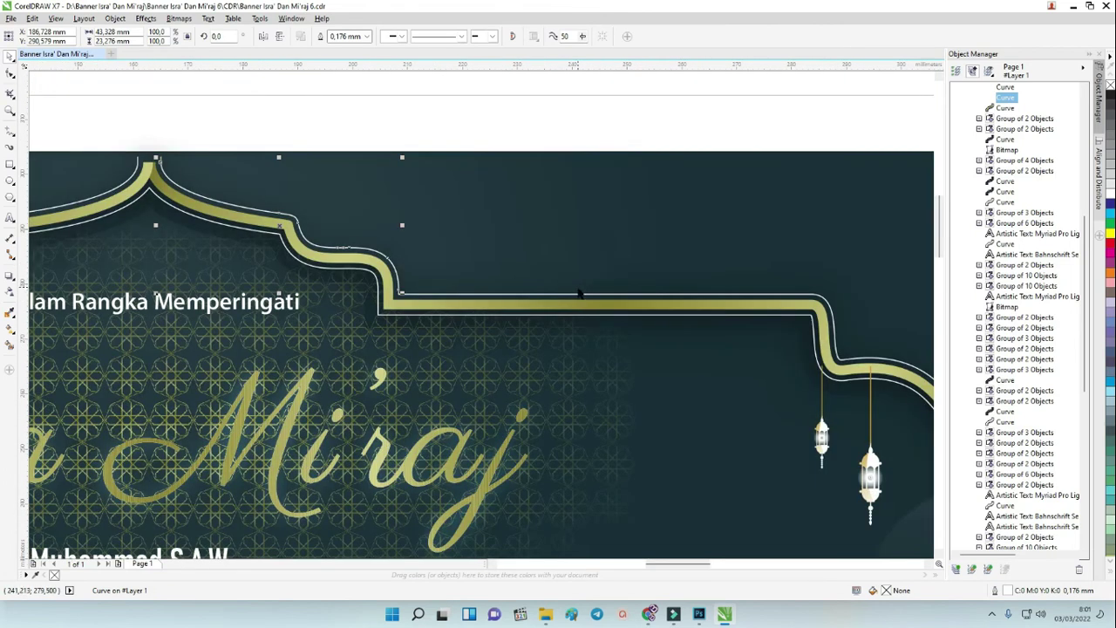
pyautogui.keyDown('shift'); pyautogui.click(578, 300); pyautogui.keyUp('shift')
pyautogui.moveTo(578, 300)
pyautogui.mouseDown()
pyautogui.moveTo(578, 282)
pyautogui.moveTo(575, 292)
pyautogui.mouseUp()
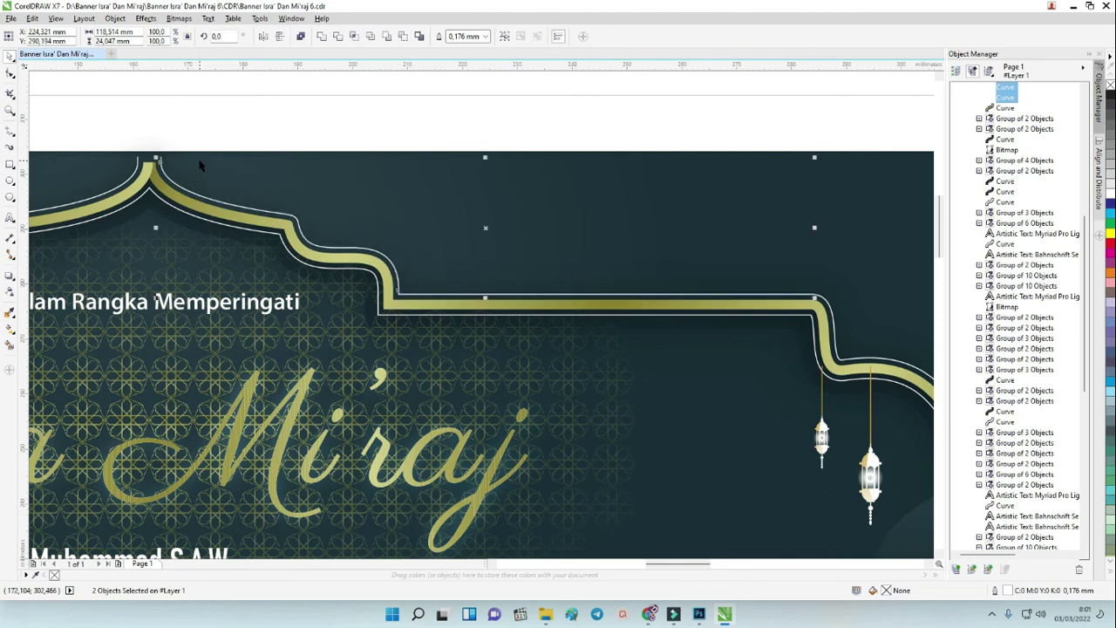
pyautogui.click(115, 19)
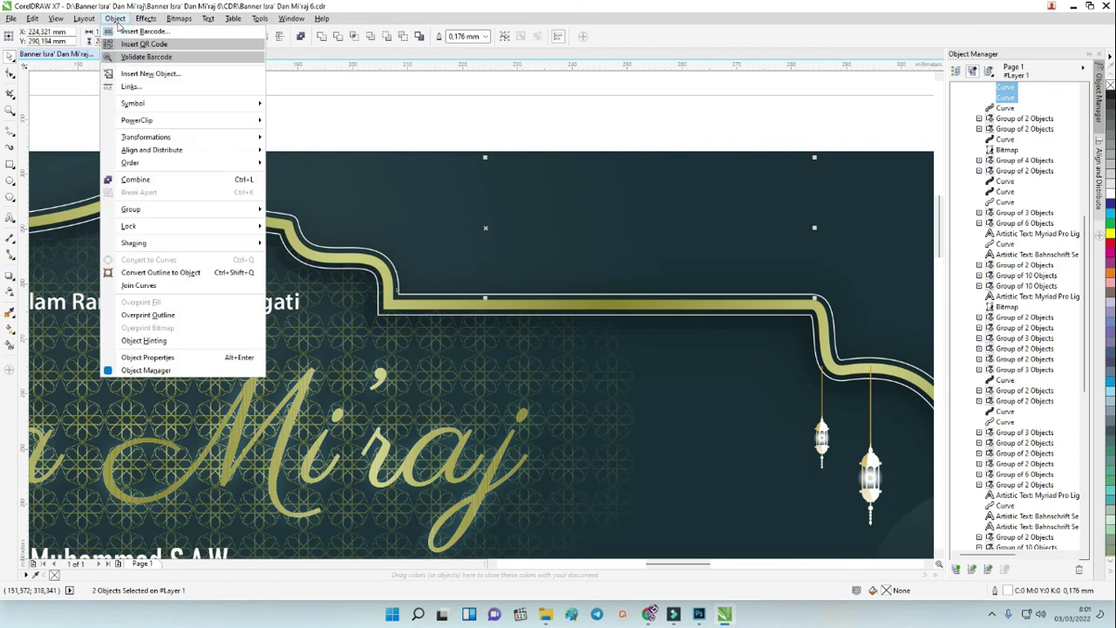
pyautogui.click(150, 274)
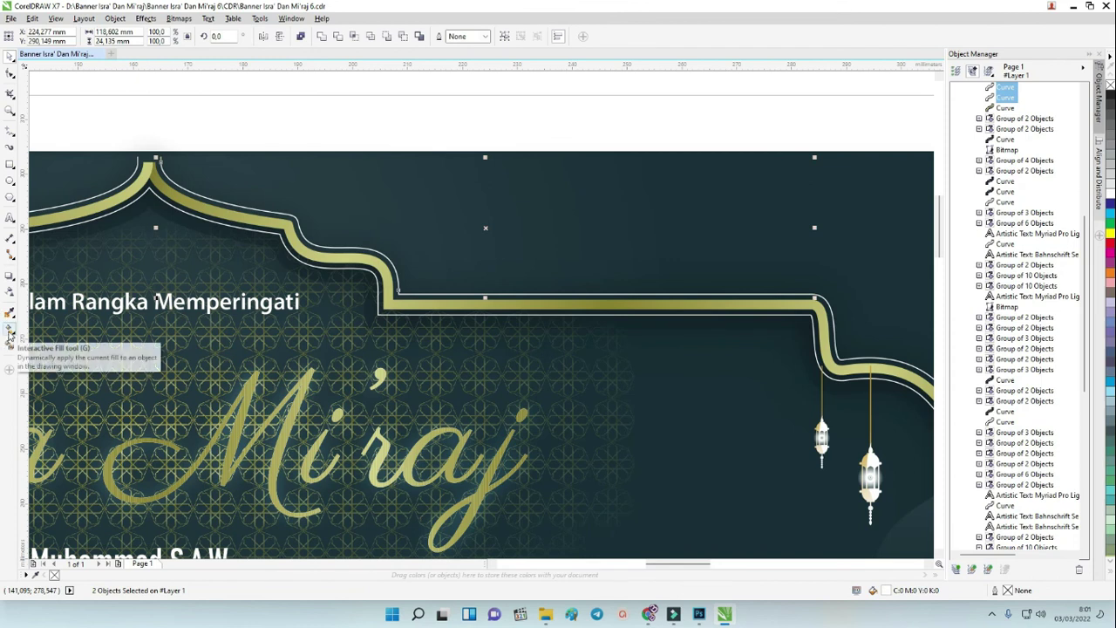
# Copy the gold frame's fountain fill onto the two converted outlines with the Interactive Fill tool, and deselect everything.
pyautogui.click(10, 332)
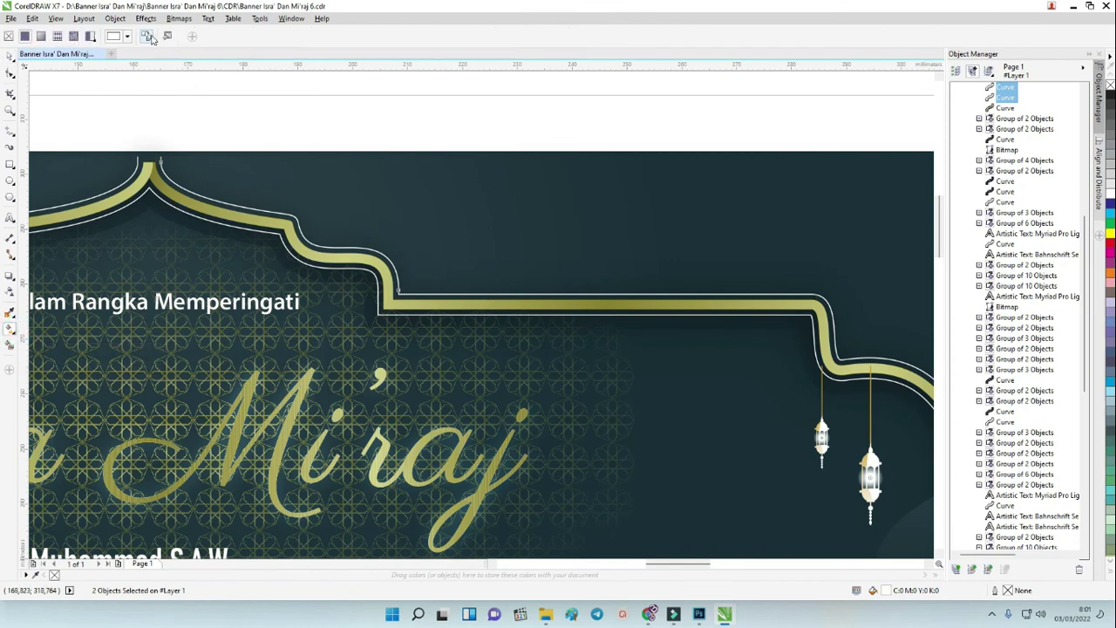
pyautogui.click(147, 36)
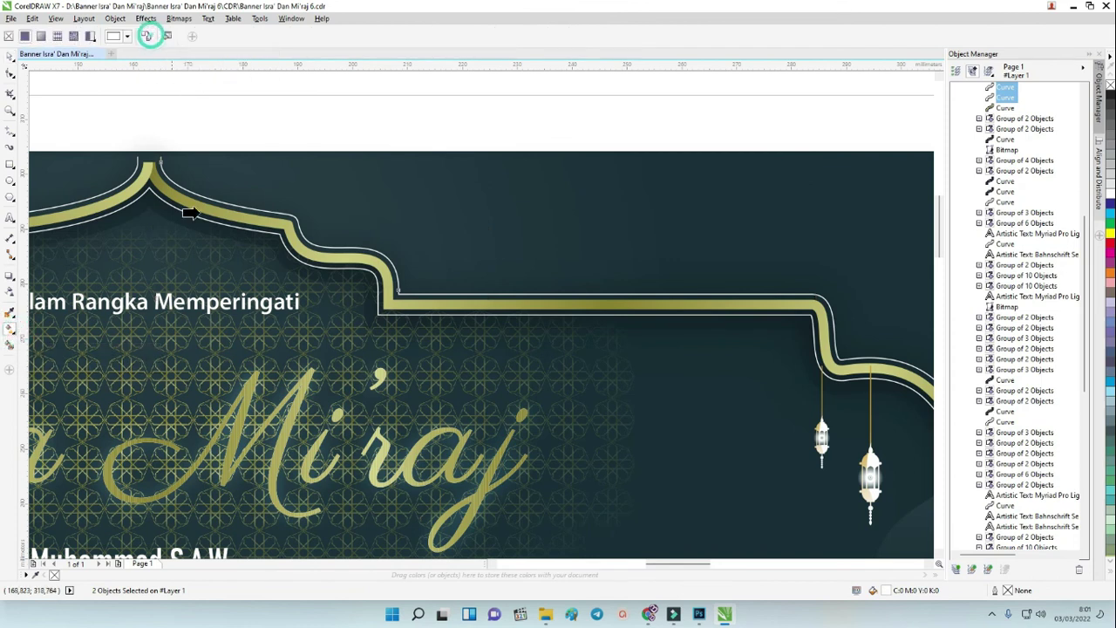
pyautogui.click(331, 259)
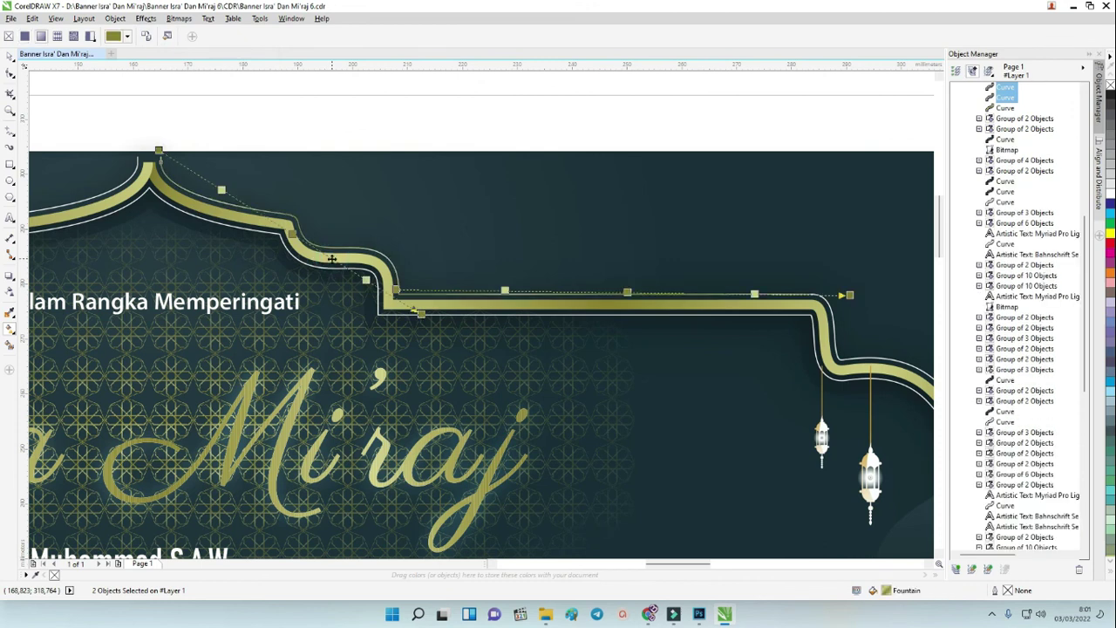
pyautogui.click(9, 56)
pyautogui.click(270, 127)
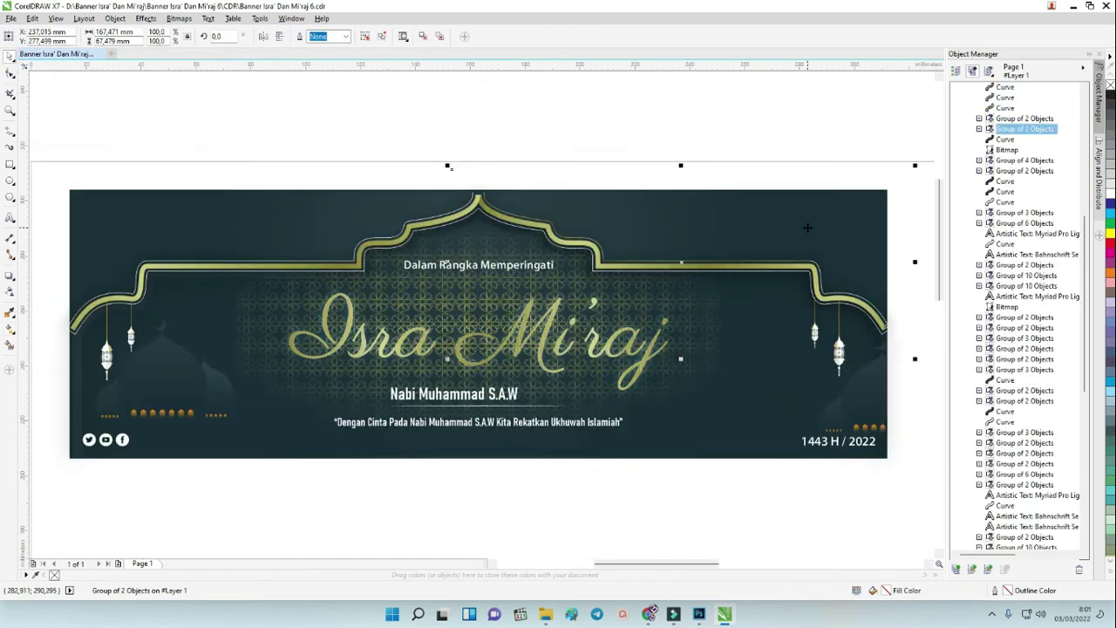
pyautogui.scroll(-2, 820, 224)
pyautogui.click(792, 144)
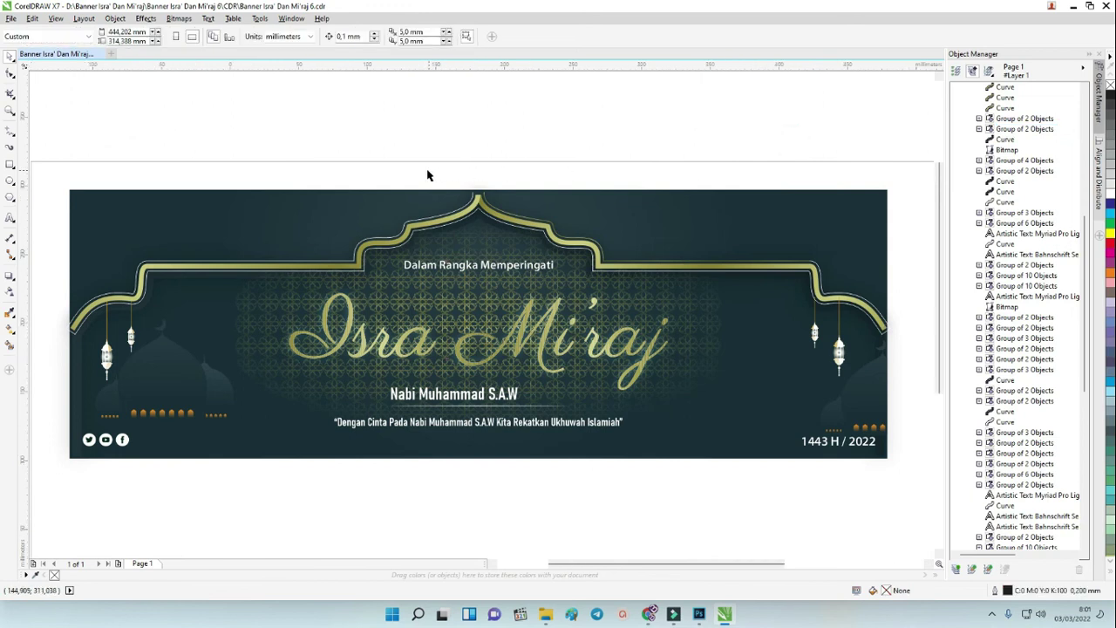
# Examine the purple banner's gold frame and white outlines below the page for comparison.
pyautogui.scroll(-2, 429, 174)
pyautogui.scroll(-2, 655, 401)
pyautogui.scroll(2, 634, 466)
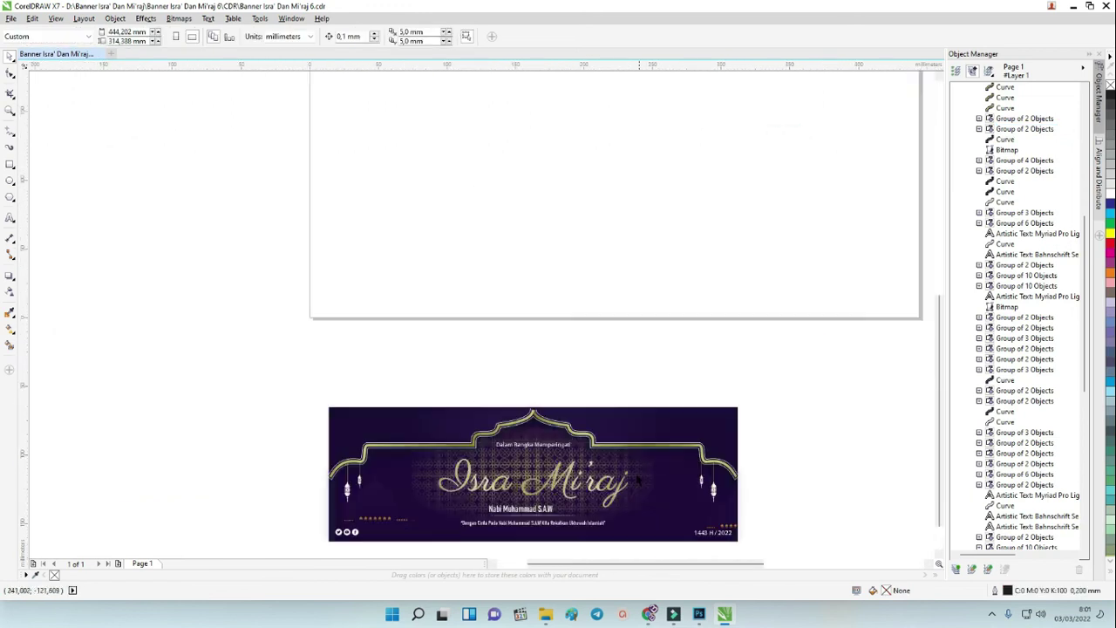
pyautogui.scroll(3, 626, 444)
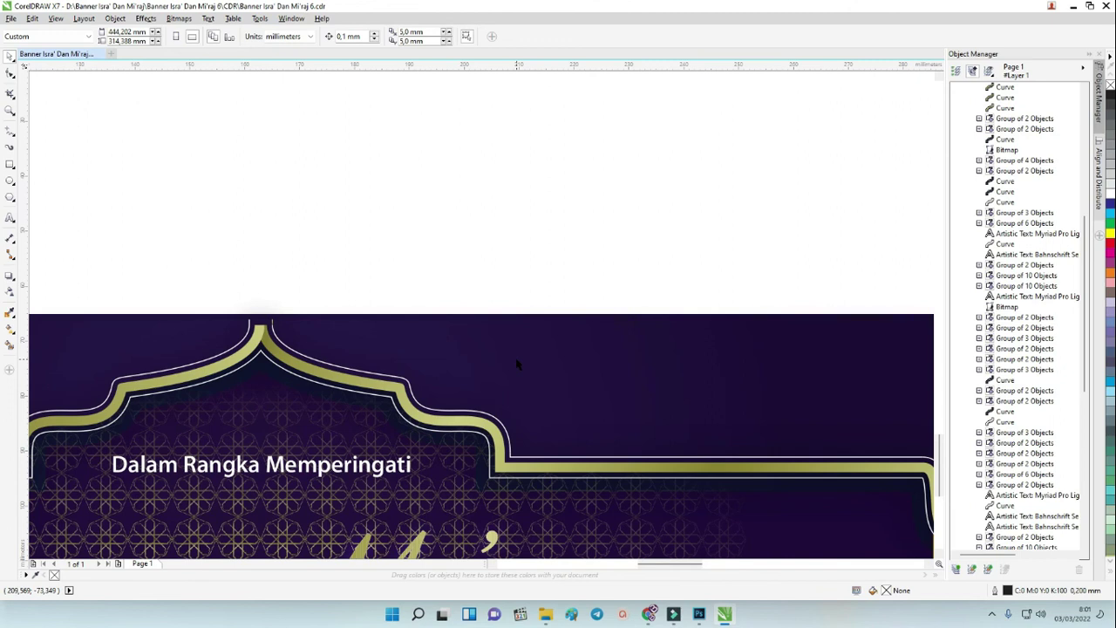
pyautogui.scroll(-3, 497, 354)
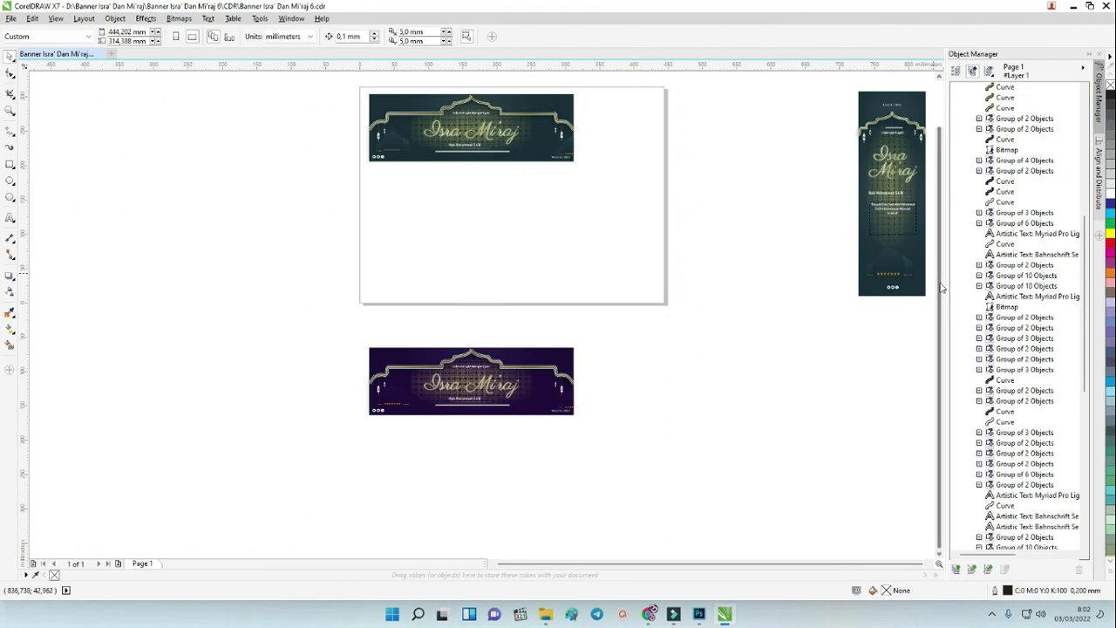
# Examine the green banner's mosque silhouette group and its gold title over the pattern in close-up.
pyautogui.scroll(2, 930, 274)
pyautogui.scroll(3, 402, 258)
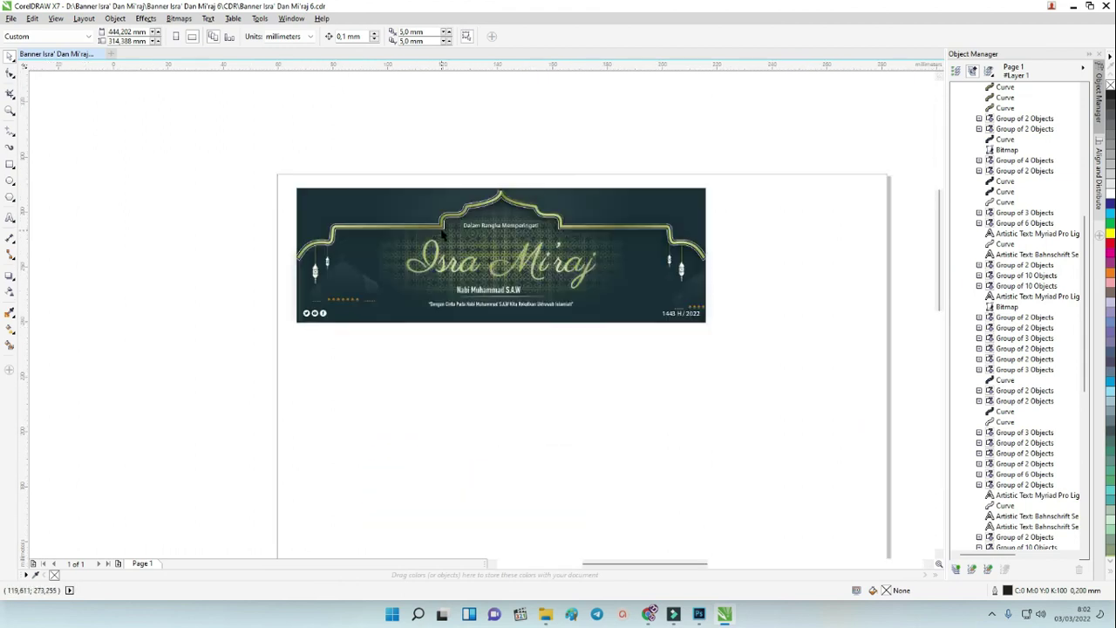
pyautogui.click(224, 323)
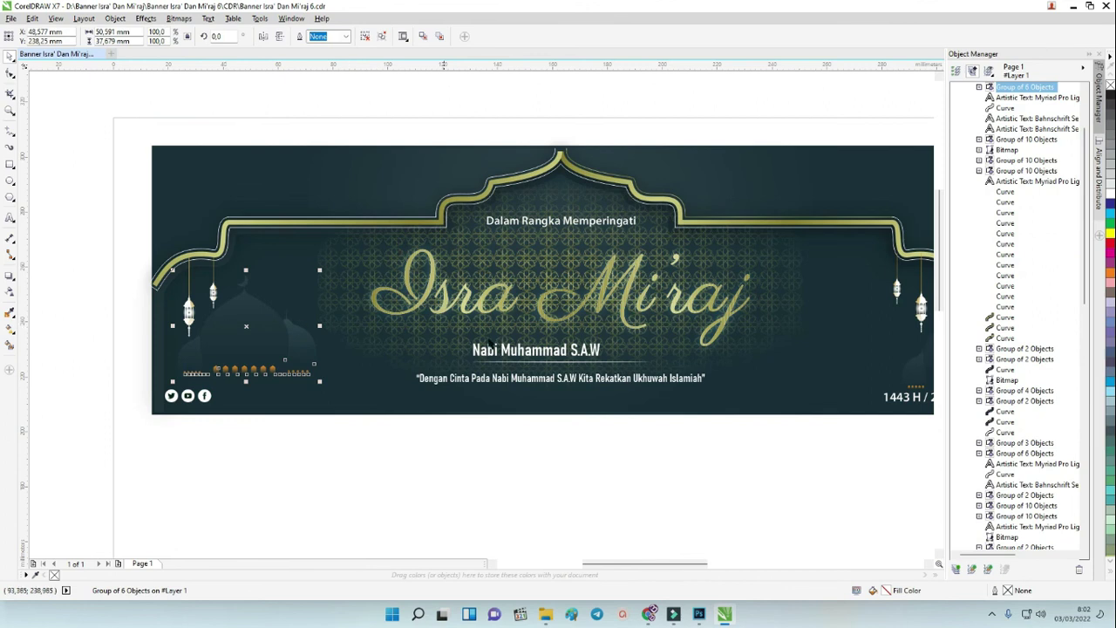
pyautogui.scroll(4, 646, 272)
pyautogui.scroll(-2, 627, 274)
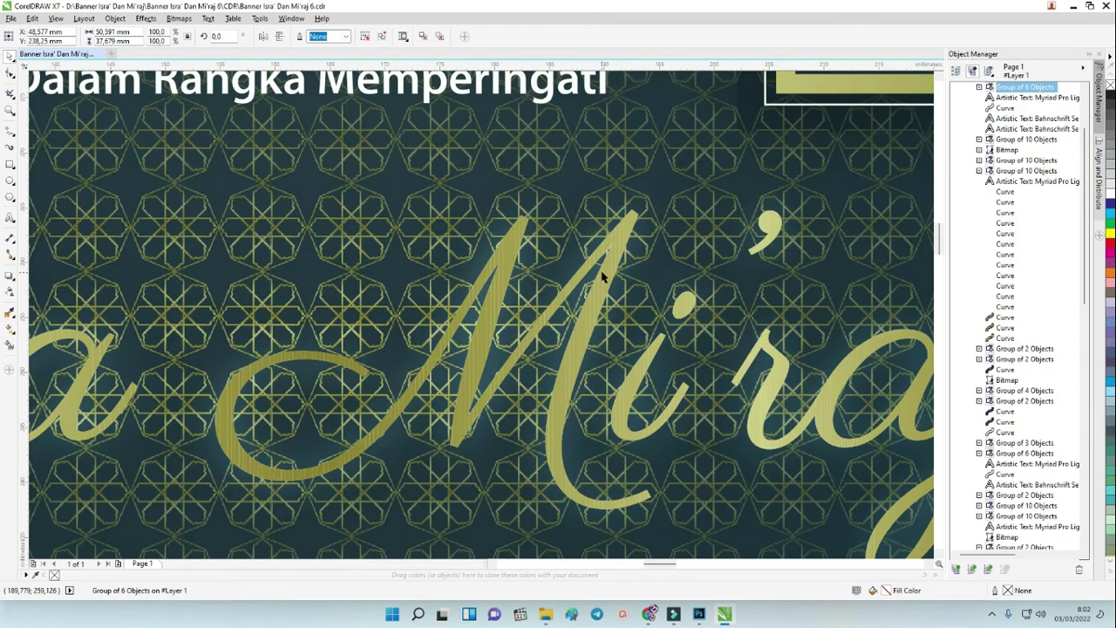
pyautogui.scroll(-4, 603, 277)
pyautogui.scroll(-2, 602, 277)
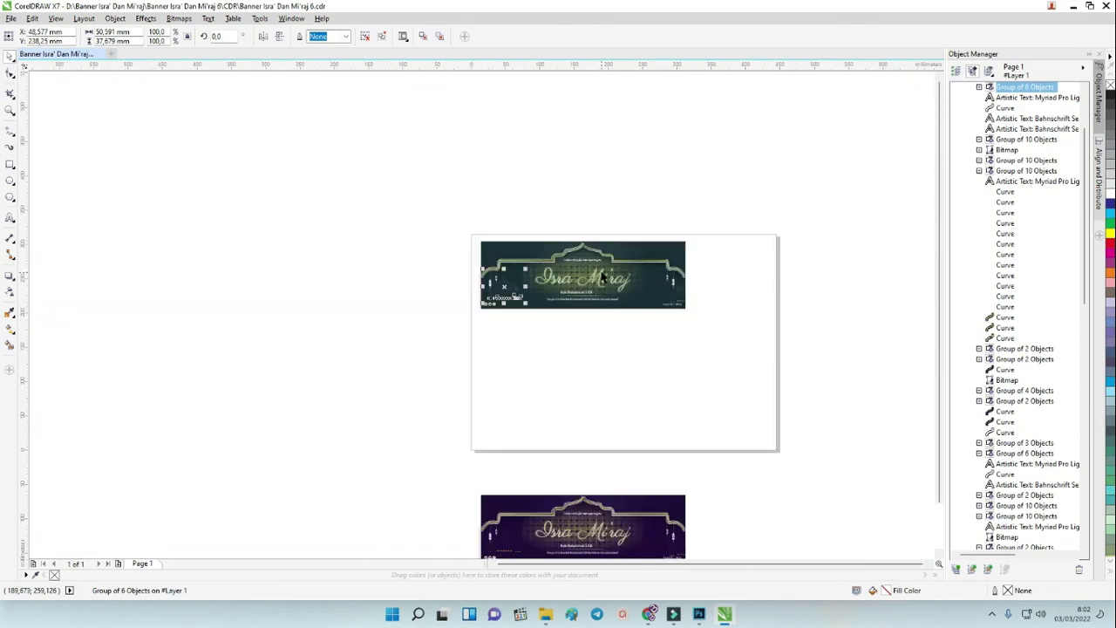